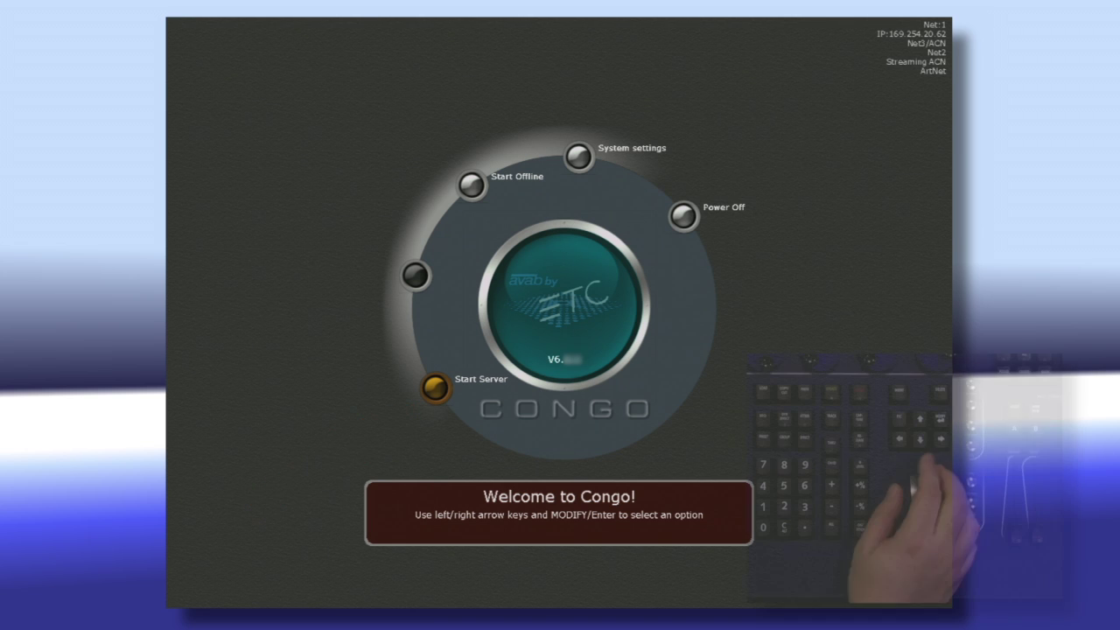
# Move the welcome-screen selection from Start Server past Start Offline to System settings
pyautogui.press('Right')
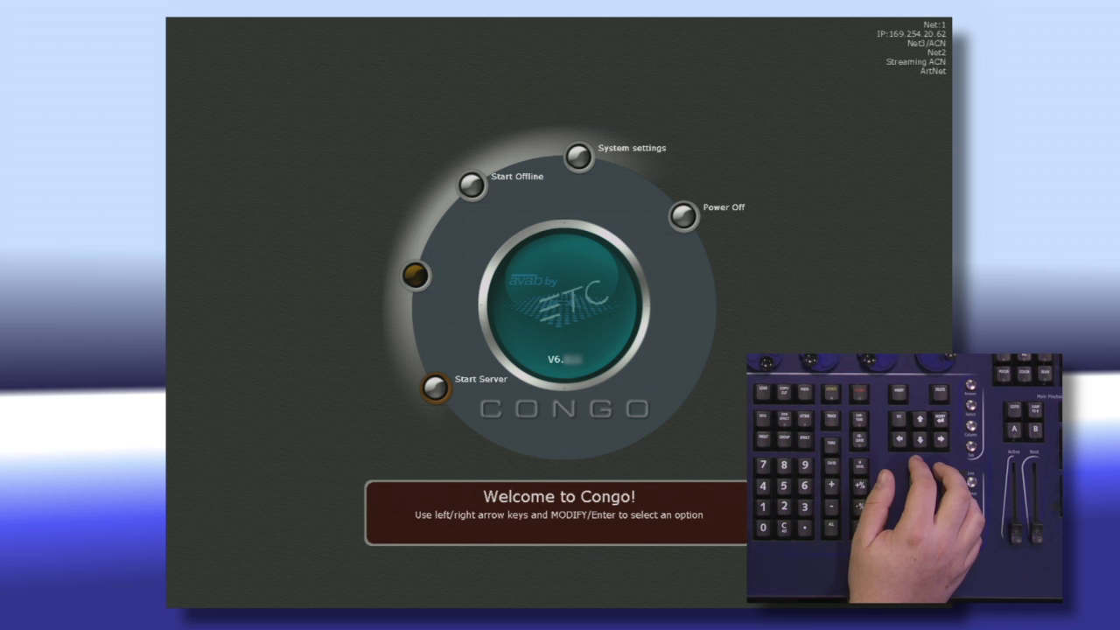
pyautogui.press('Right')
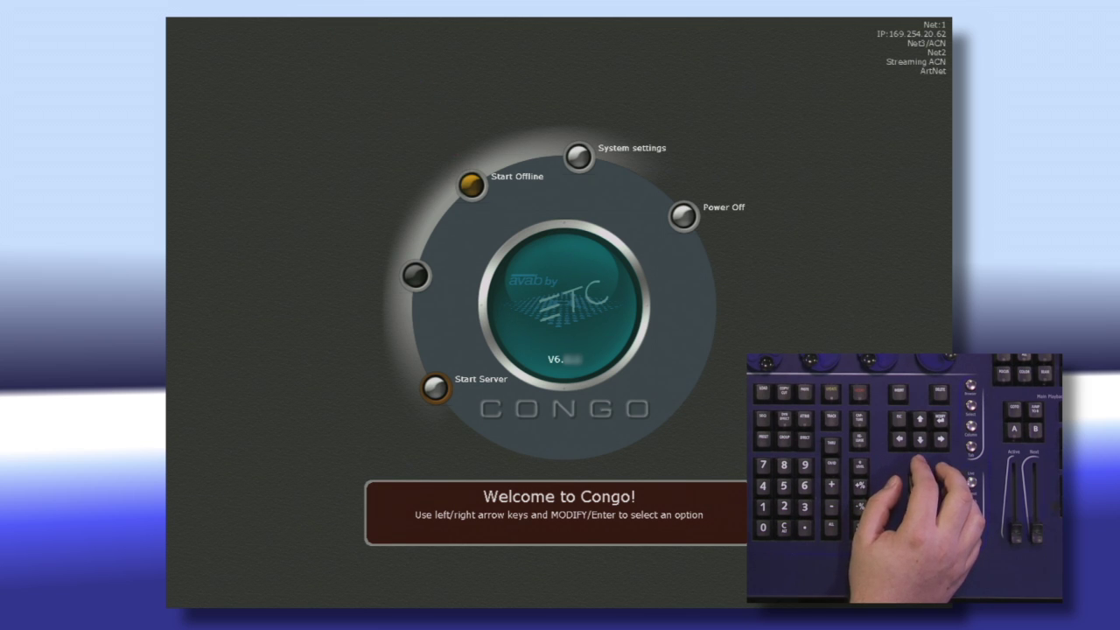
pyautogui.press('Right')
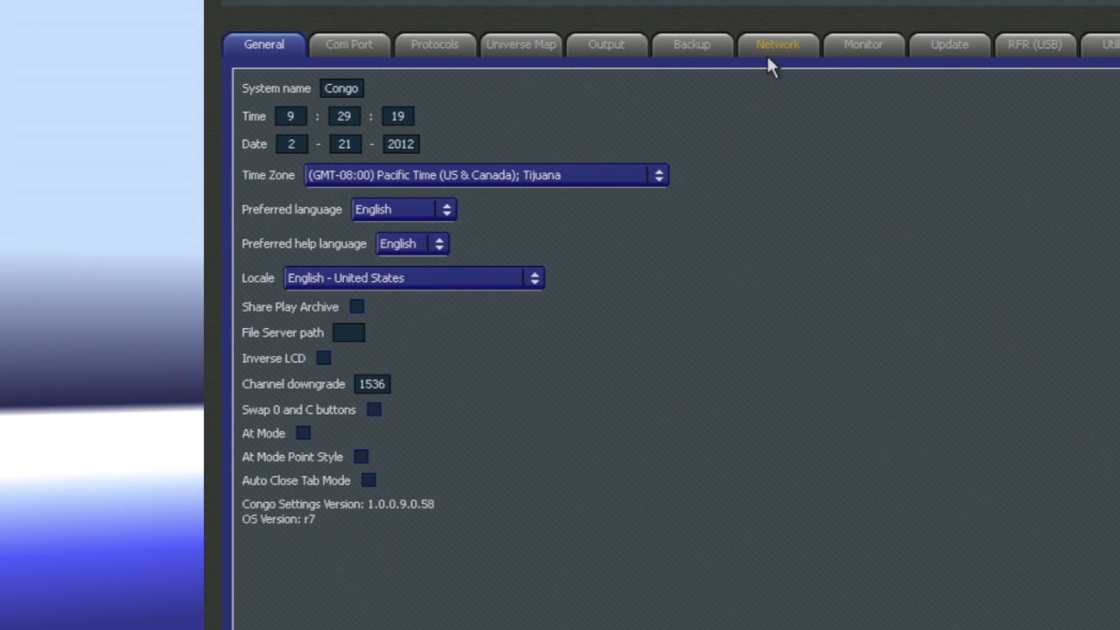
# Review the Network, Monitor and Update pages of System settings
pyautogui.click(766, 47)
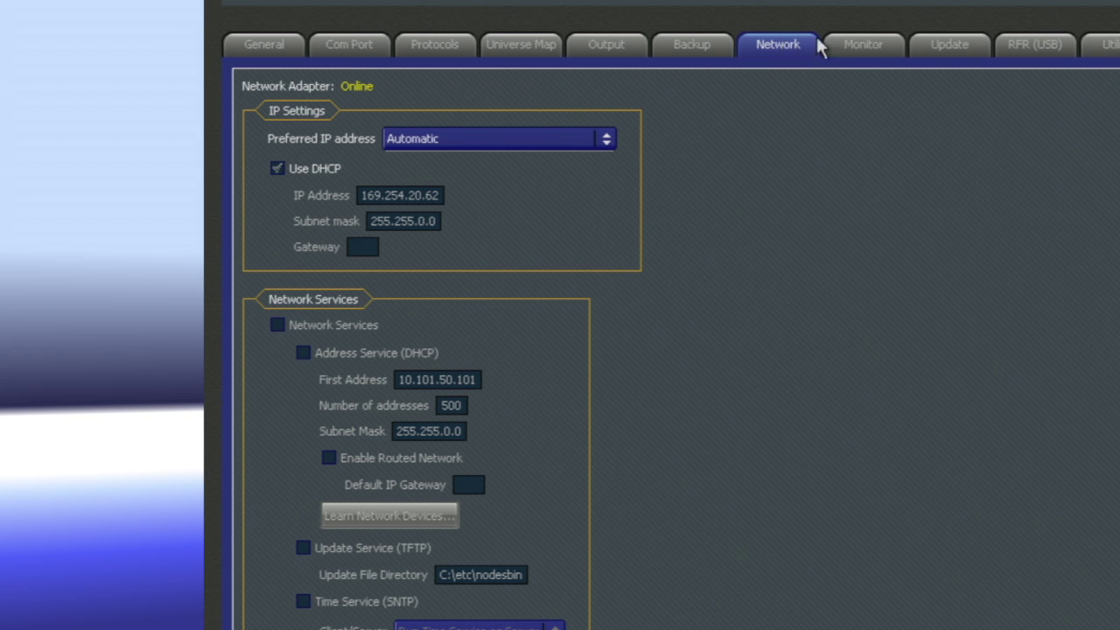
pyautogui.click(842, 47)
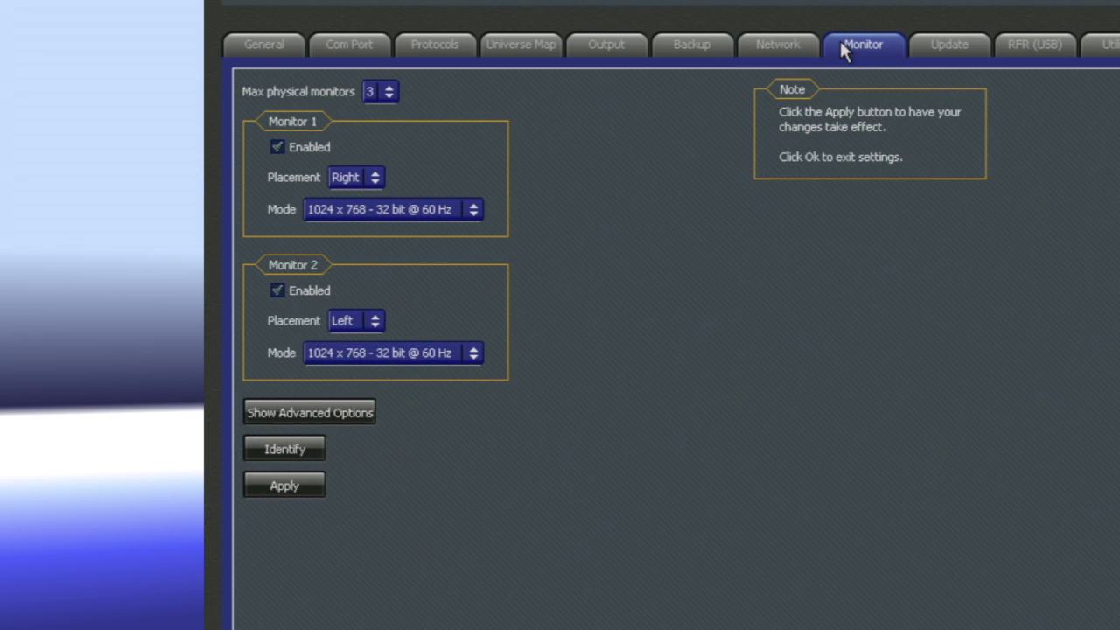
pyautogui.click(947, 46)
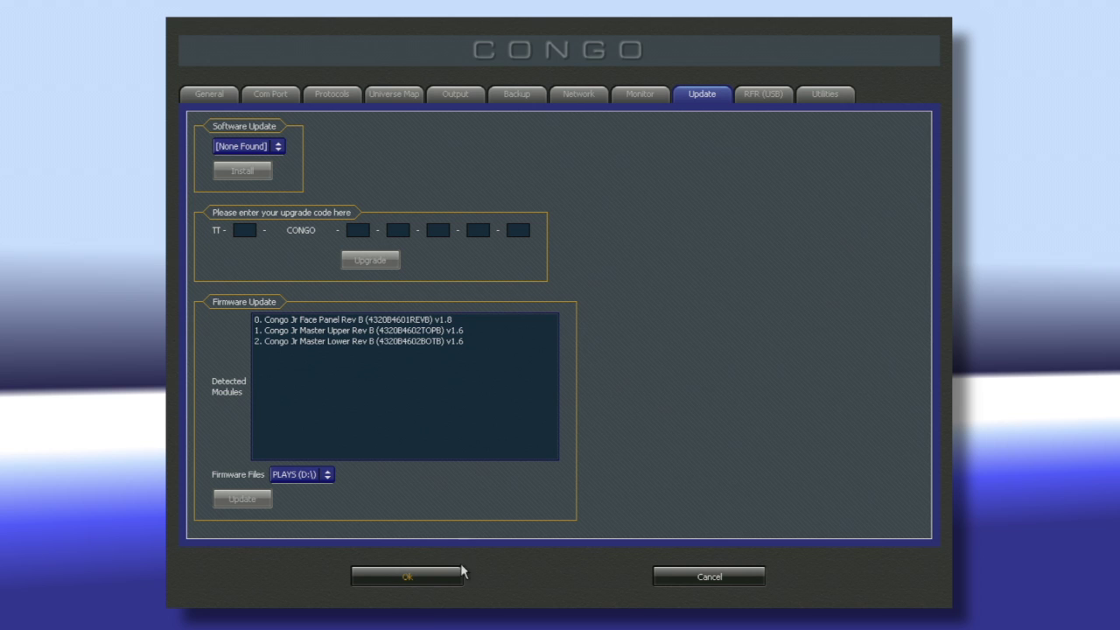
# Accept System settings with Ok, then start the console as a server from the welcome screen
pyautogui.click(444, 576)
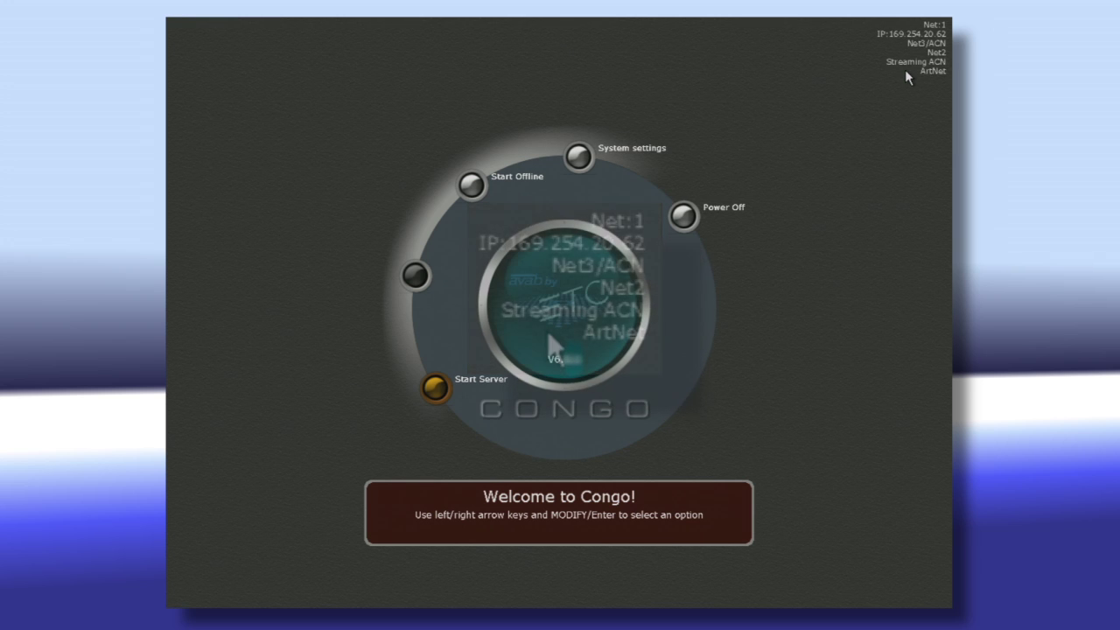
pyautogui.press('Right')
pyautogui.press('Right')
pyautogui.press('Right')
pyautogui.press('Right')
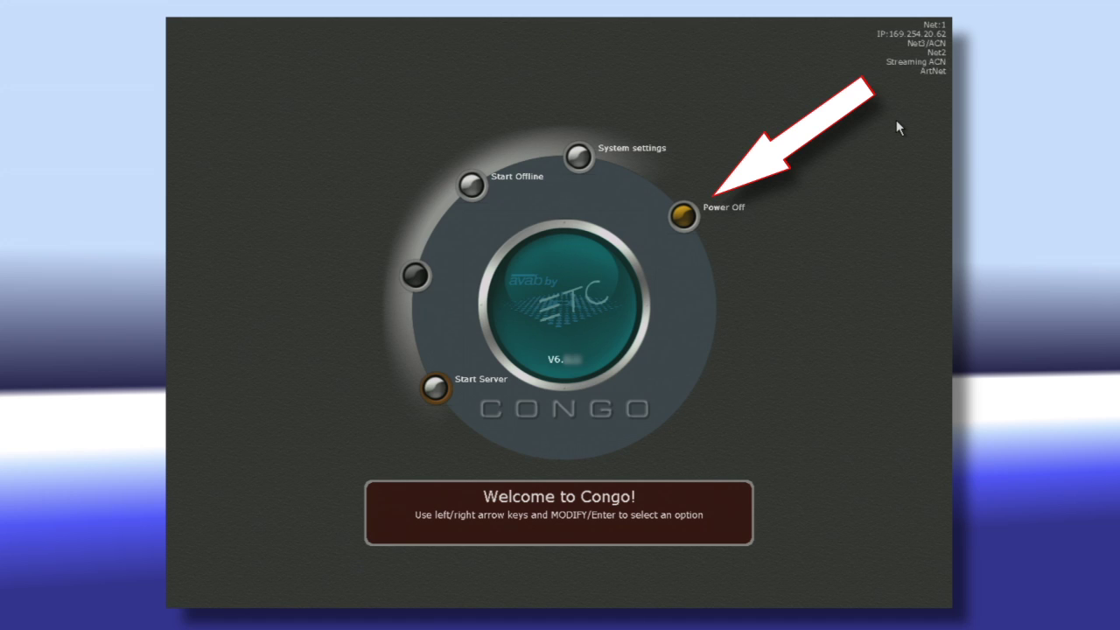
pyautogui.press('Left')
pyautogui.press('Left')
pyautogui.press('Left')
pyautogui.press('Left')
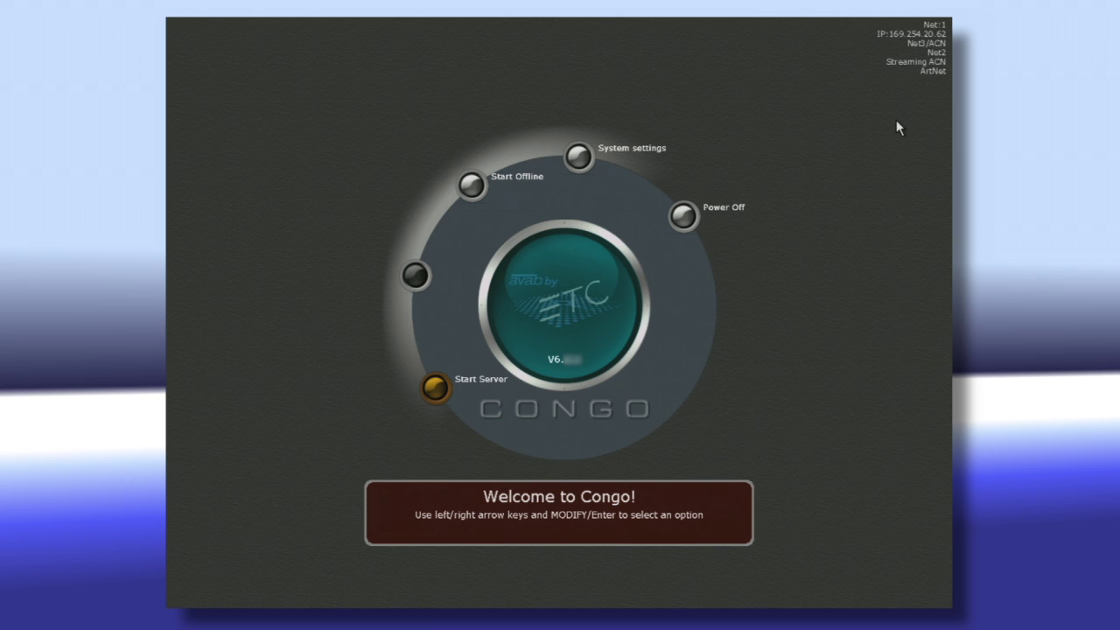
pyautogui.press('Return')
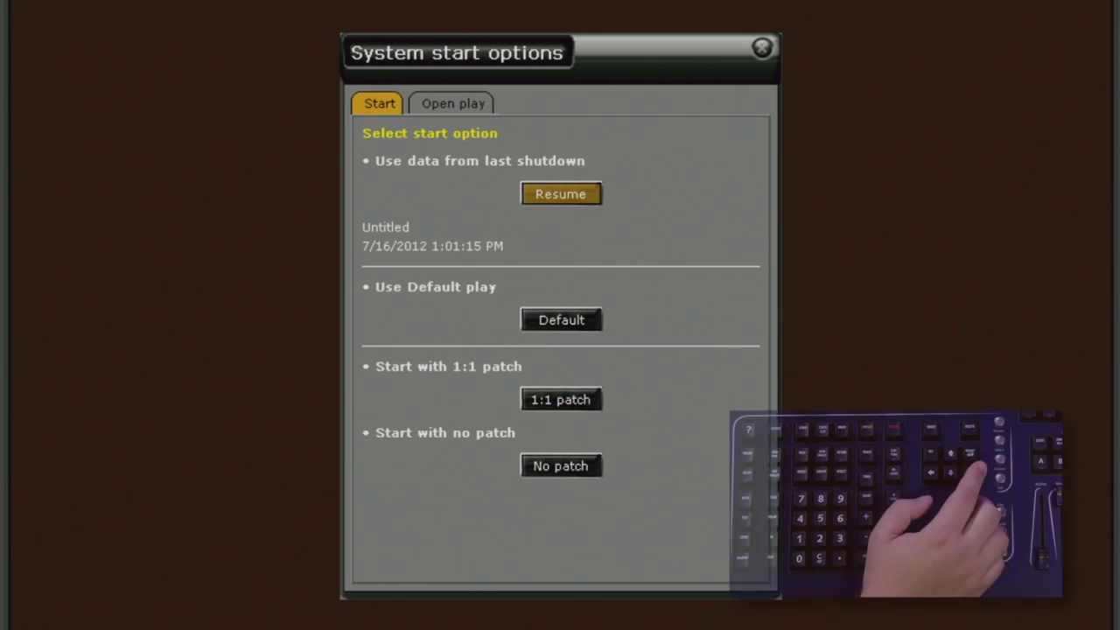
pyautogui.press('Right')
pyautogui.press('Down')
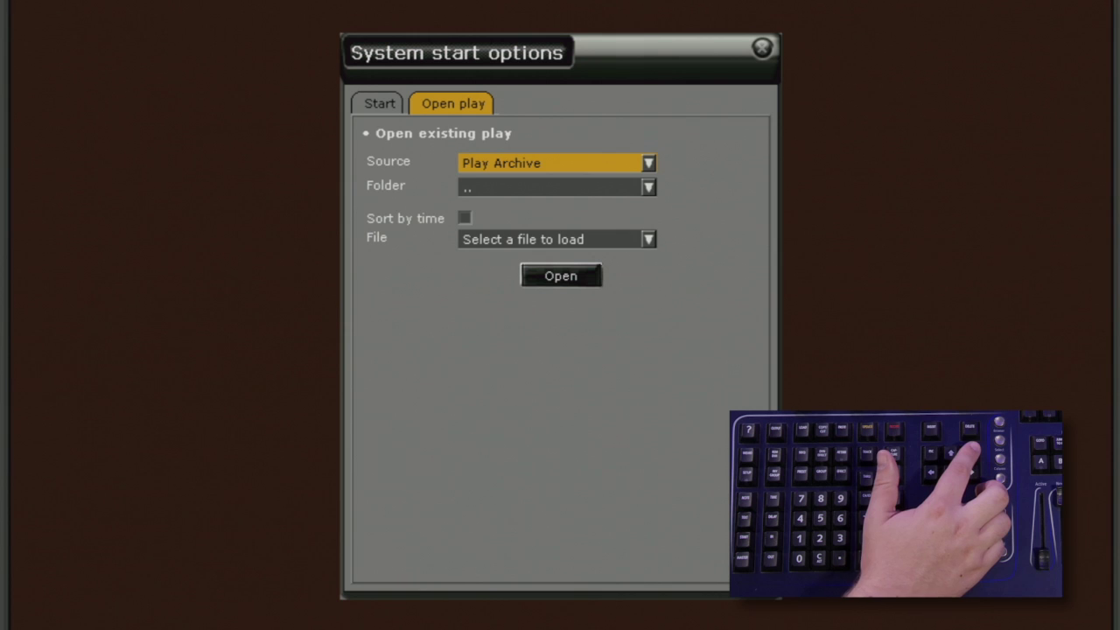
pyautogui.press('Return')
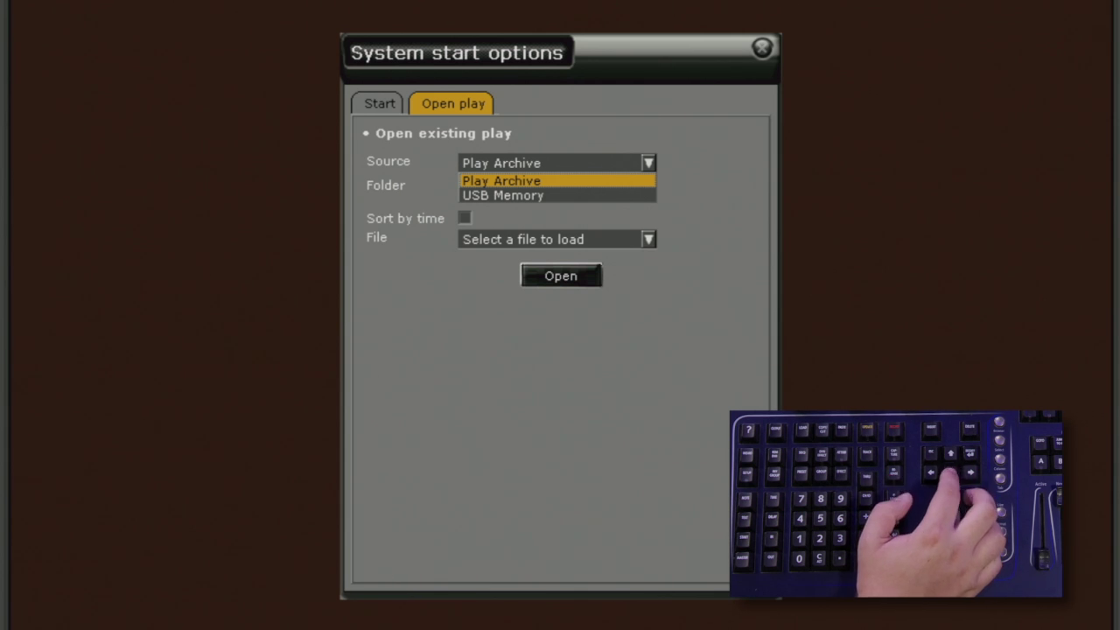
pyautogui.press('Down')
pyautogui.press('Up')
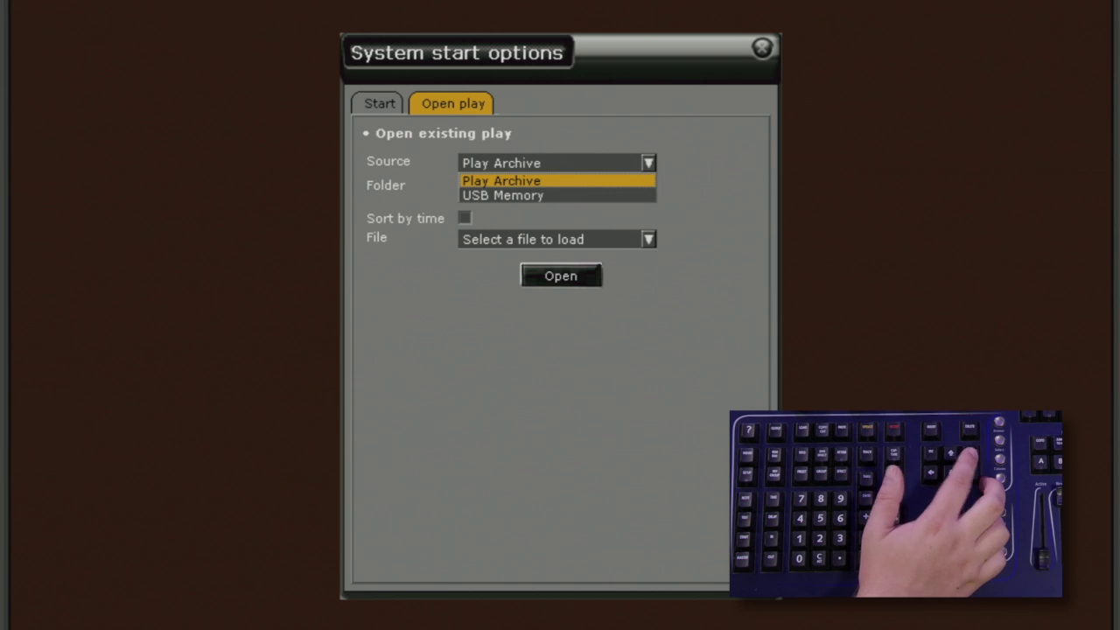
pyautogui.press('Return')
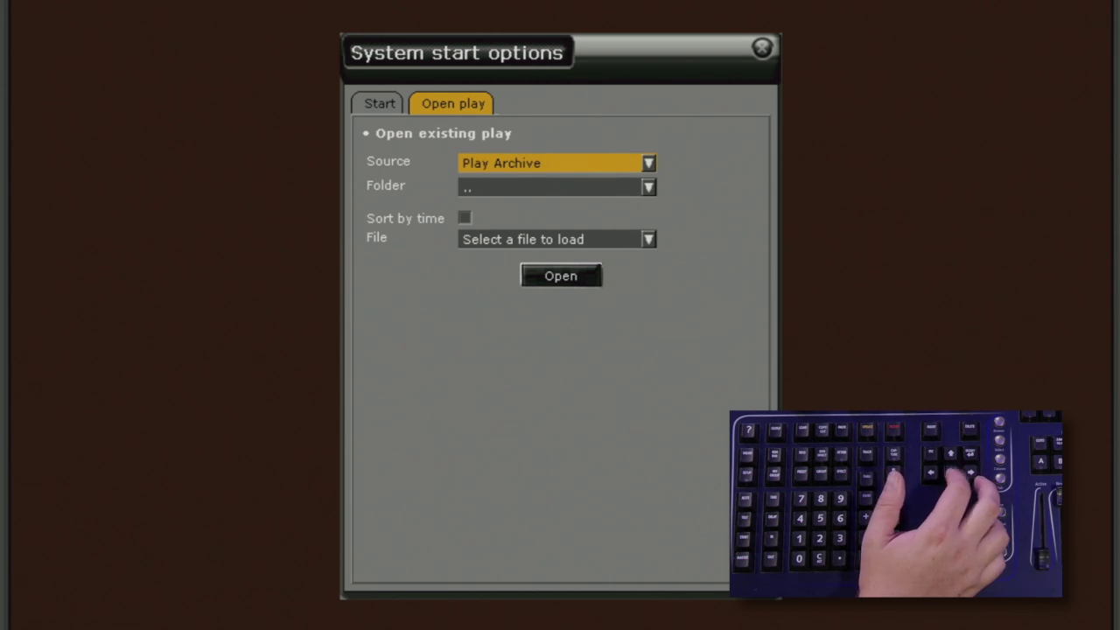
pyautogui.press('Down')
pyautogui.press('Return')
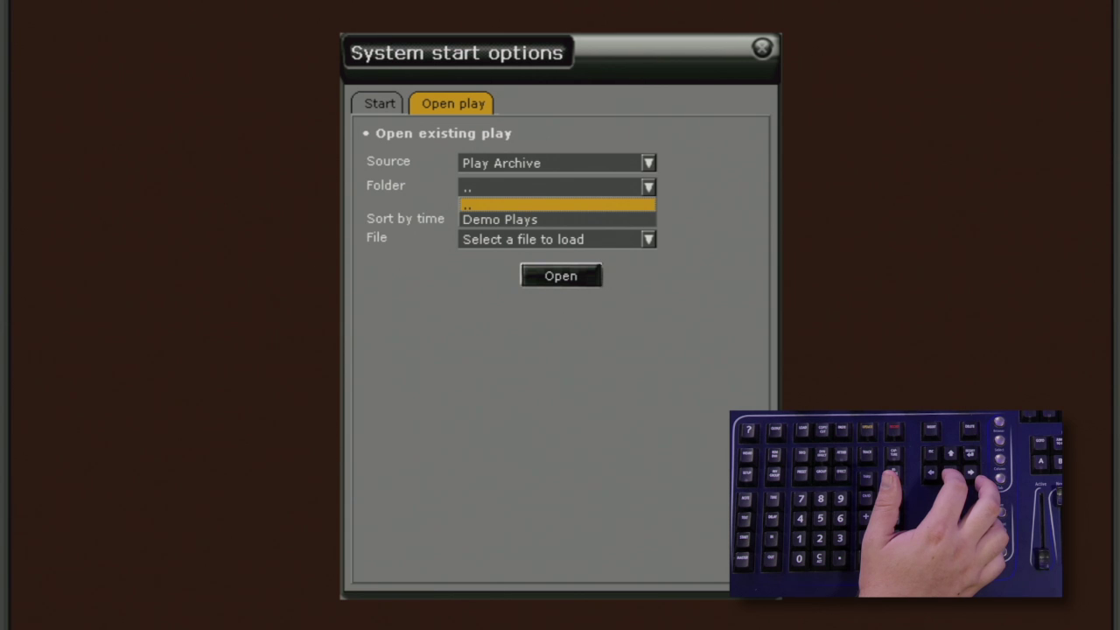
pyautogui.press('Down')
pyautogui.press('Up')
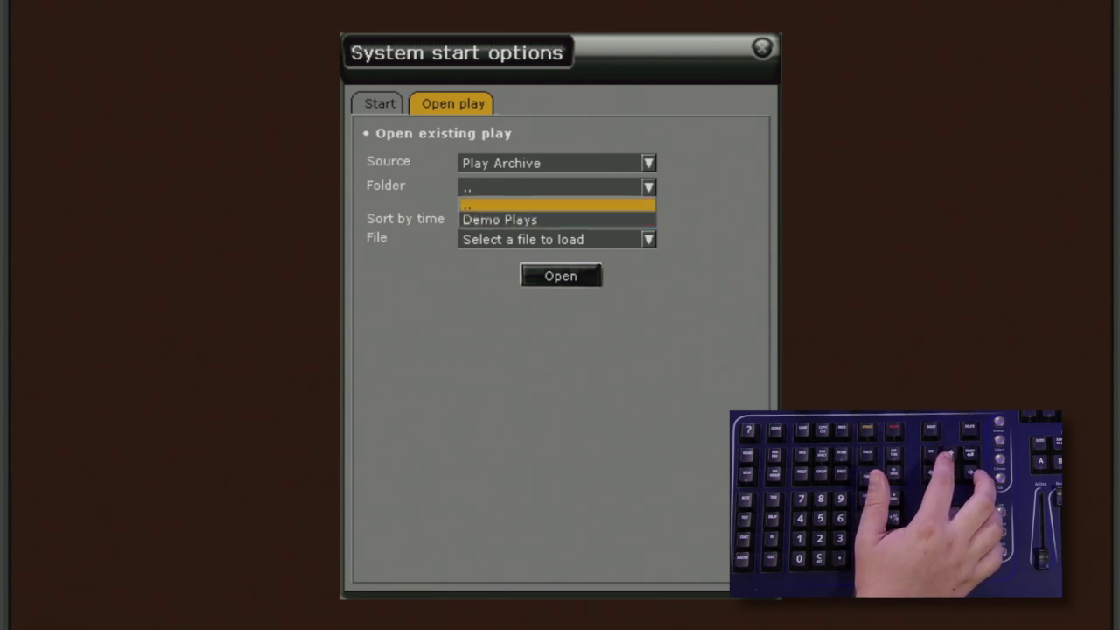
pyautogui.press('Return')
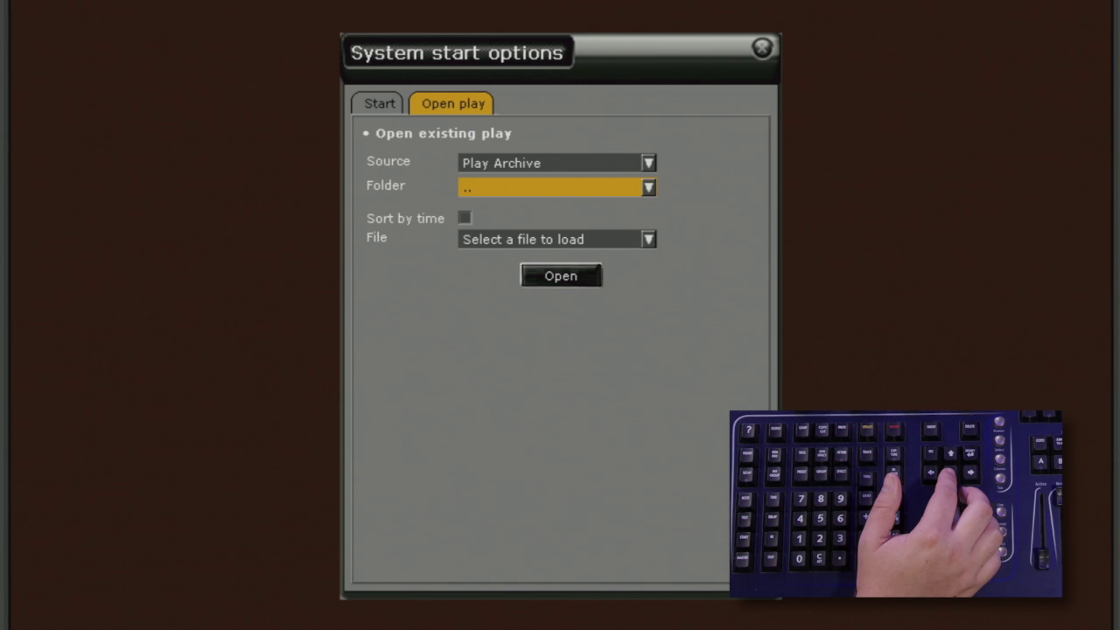
pyautogui.press('Down')
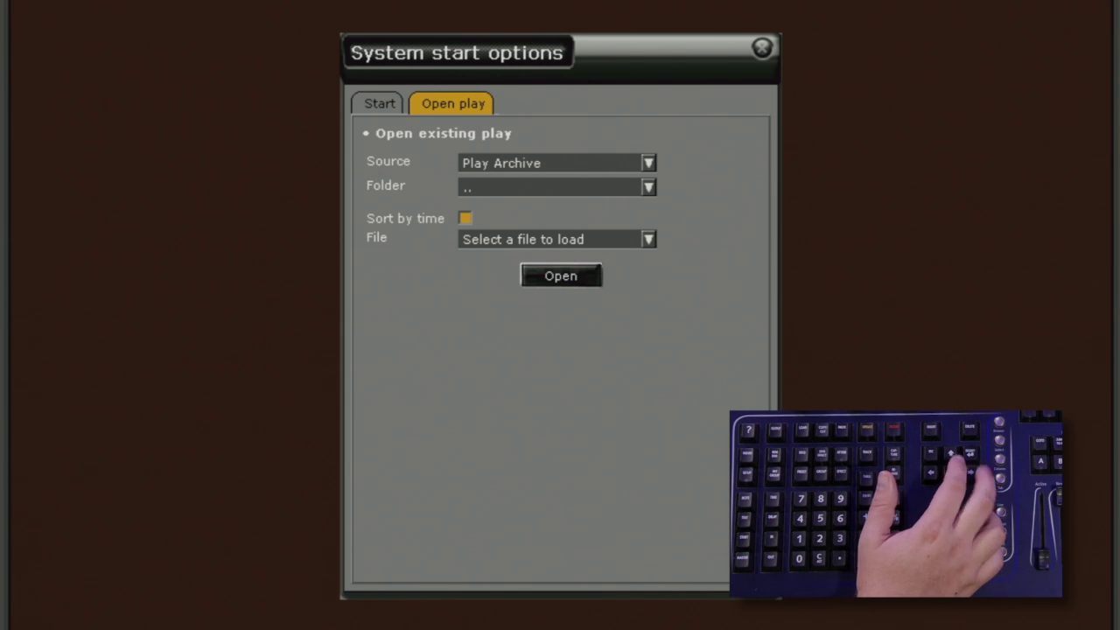
pyautogui.press('Down')
pyautogui.press('Return')
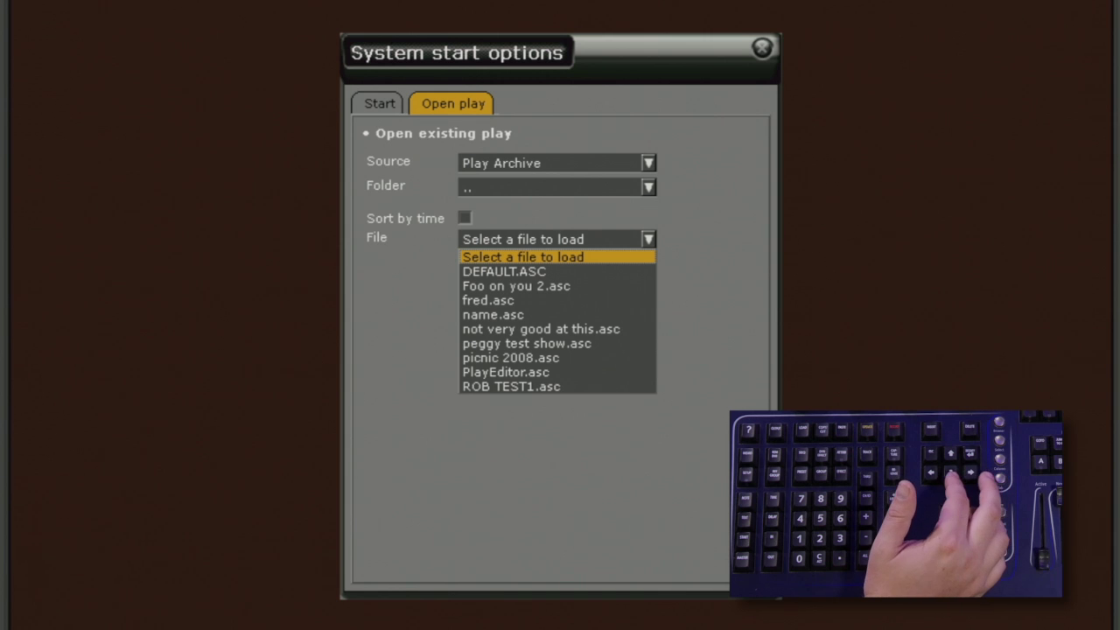
pyautogui.press('Down')
pyautogui.press('Down')
pyautogui.press('Down')
pyautogui.press('Down')
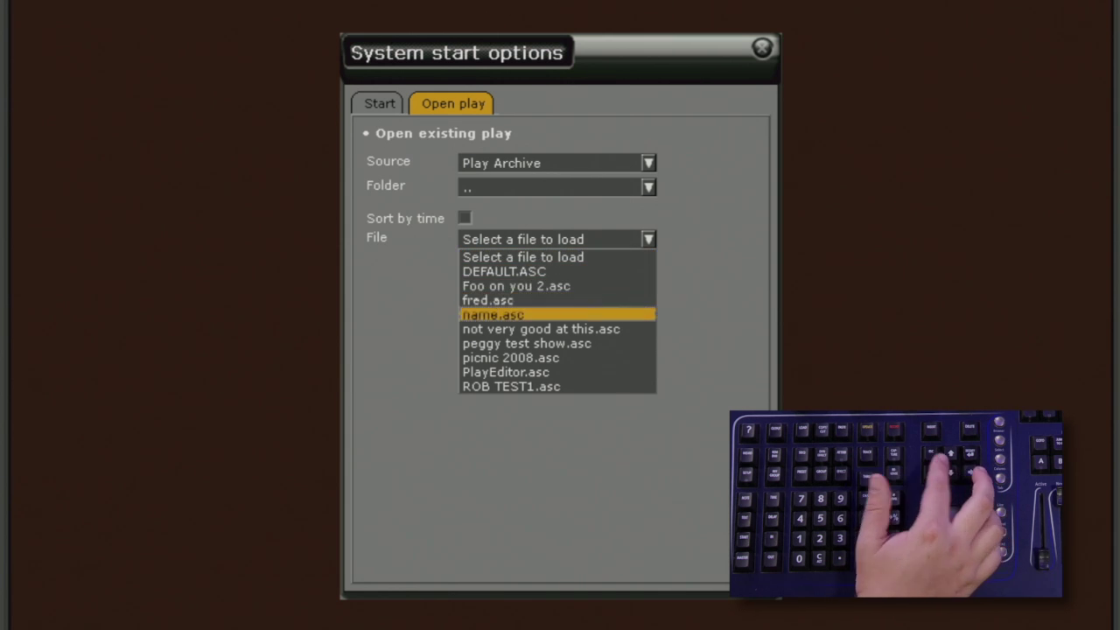
pyautogui.press('Return')
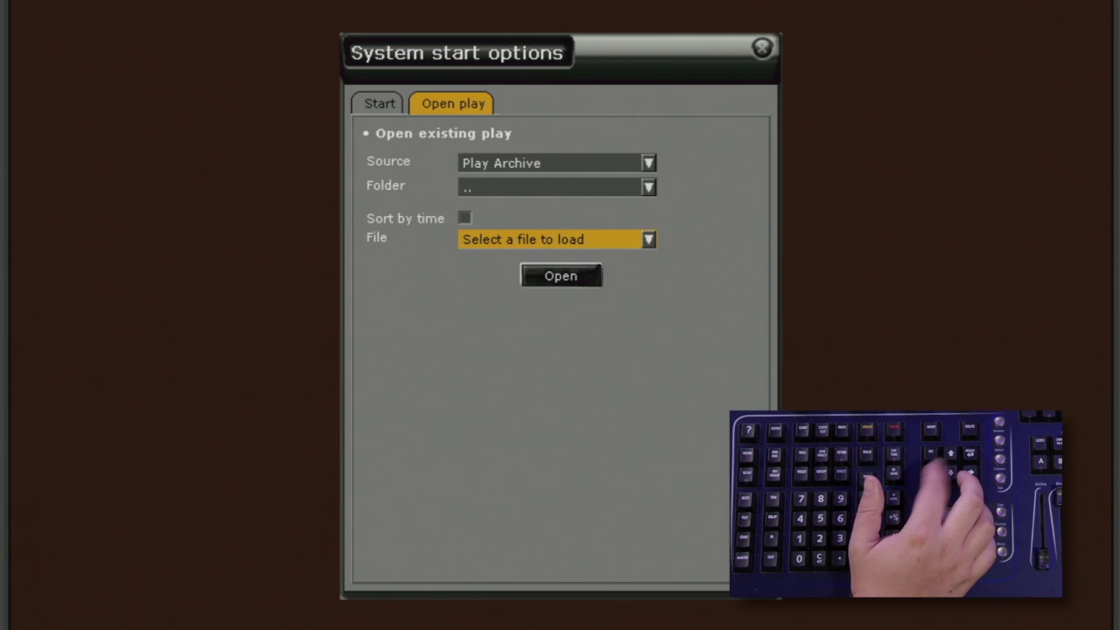
pyautogui.press('Left')
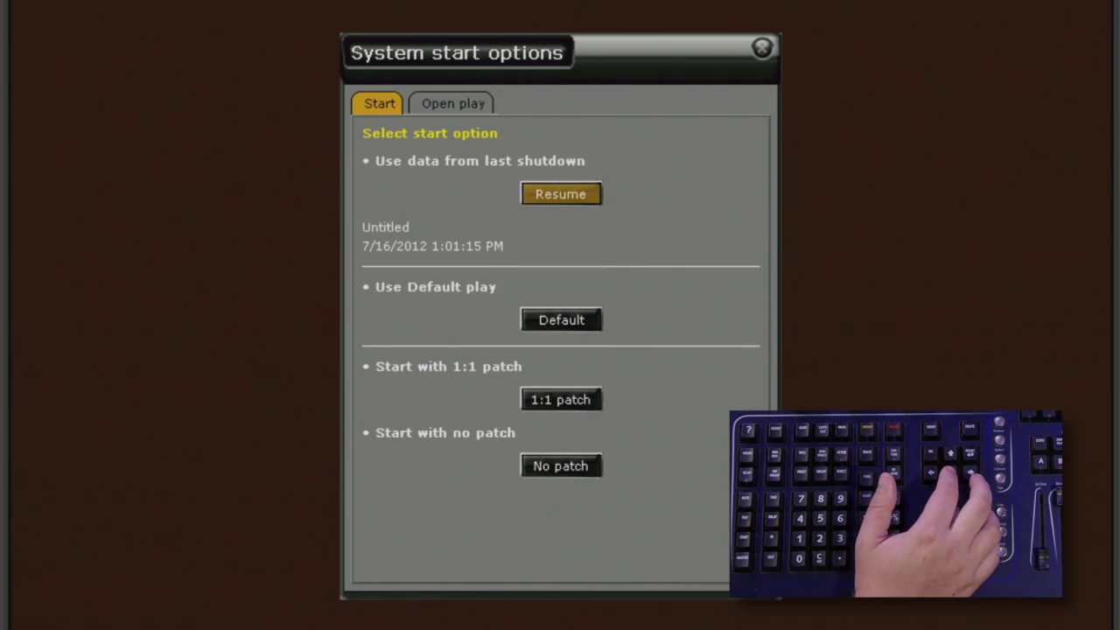
# Start the show with No patch and dismiss the play-data-cleared notice with Let's begin!
pyautogui.press('Down')
pyautogui.press('Down')
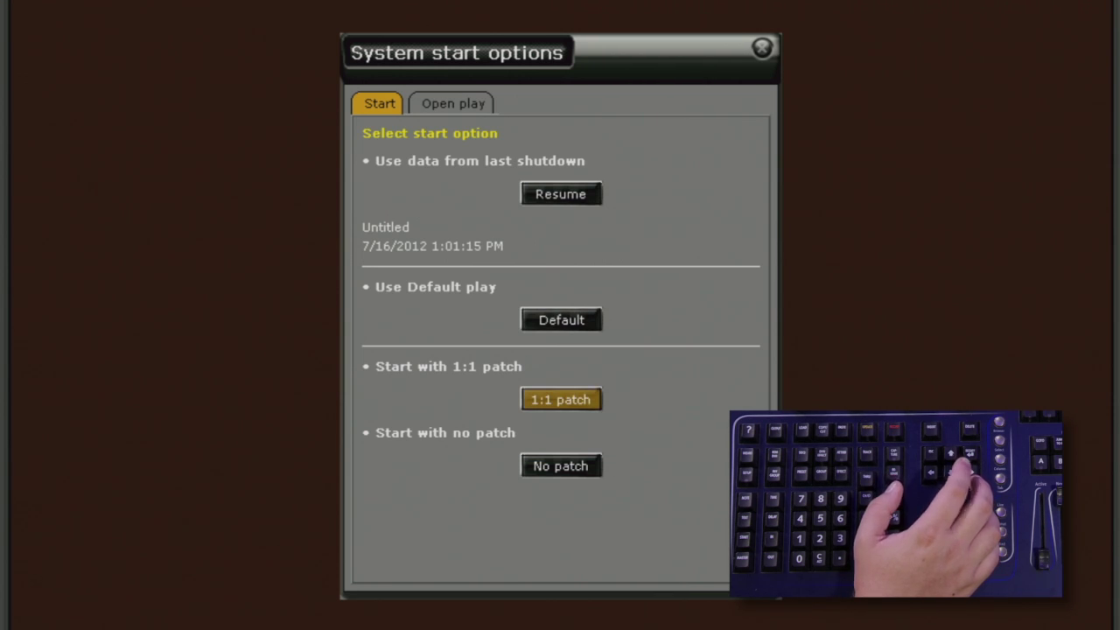
pyautogui.press('Down')
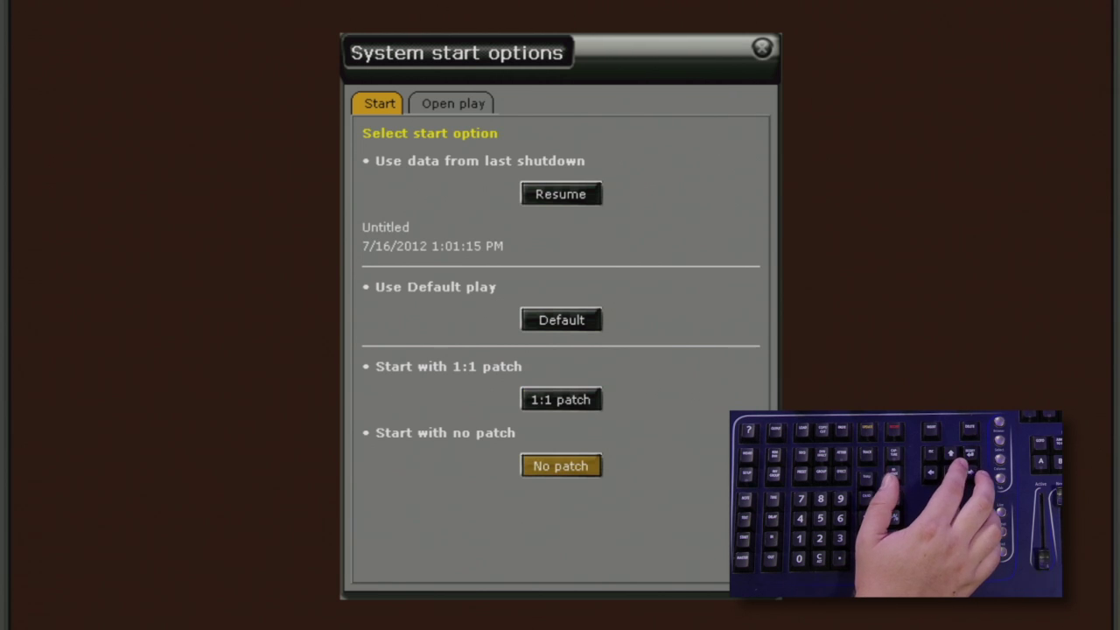
pyautogui.press('Return')
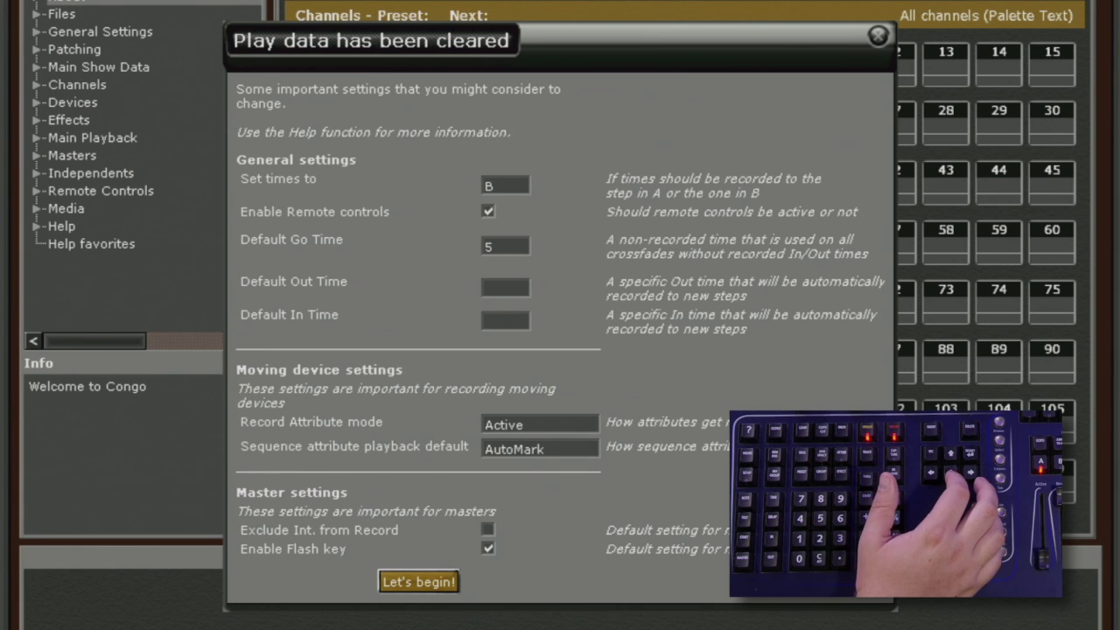
pyautogui.press('Return')
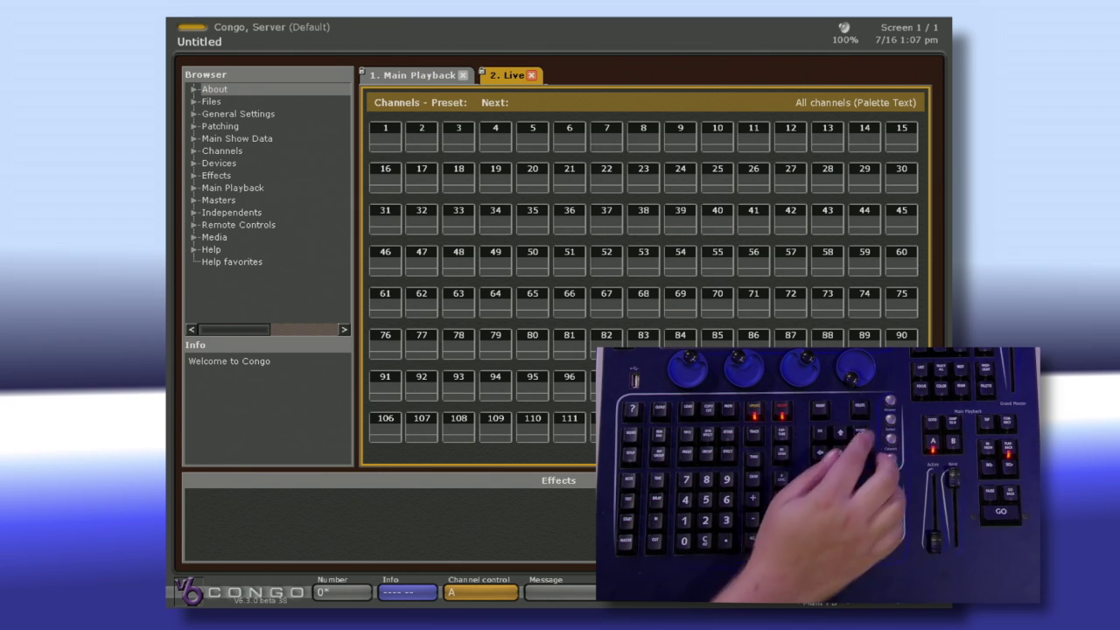
# Move focus to the Browser panel and settle on the Files section
pyautogui.press('Left')
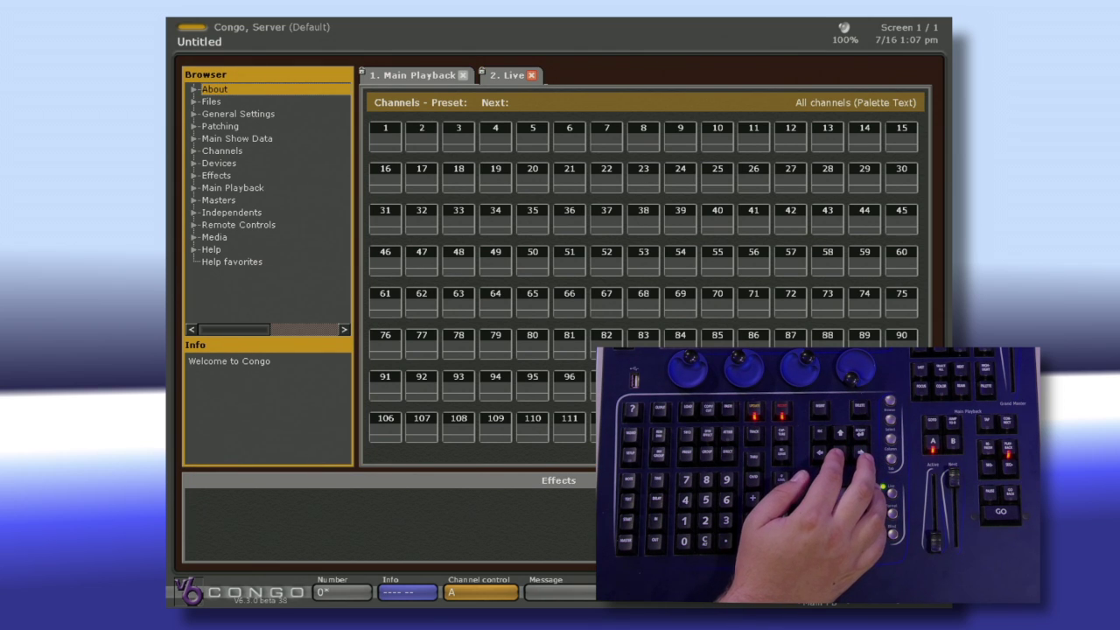
pyautogui.press('Down')
pyautogui.press('Down')
pyautogui.press('Down')
pyautogui.press('Down')
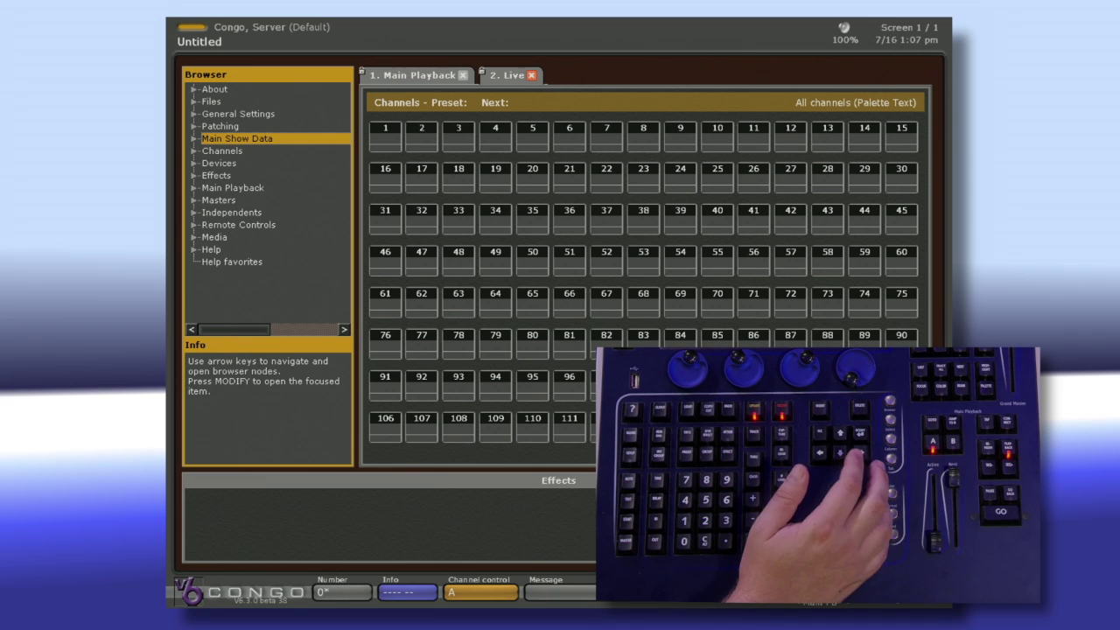
pyautogui.press('Up')
pyautogui.press('Up')
pyautogui.press('Up')
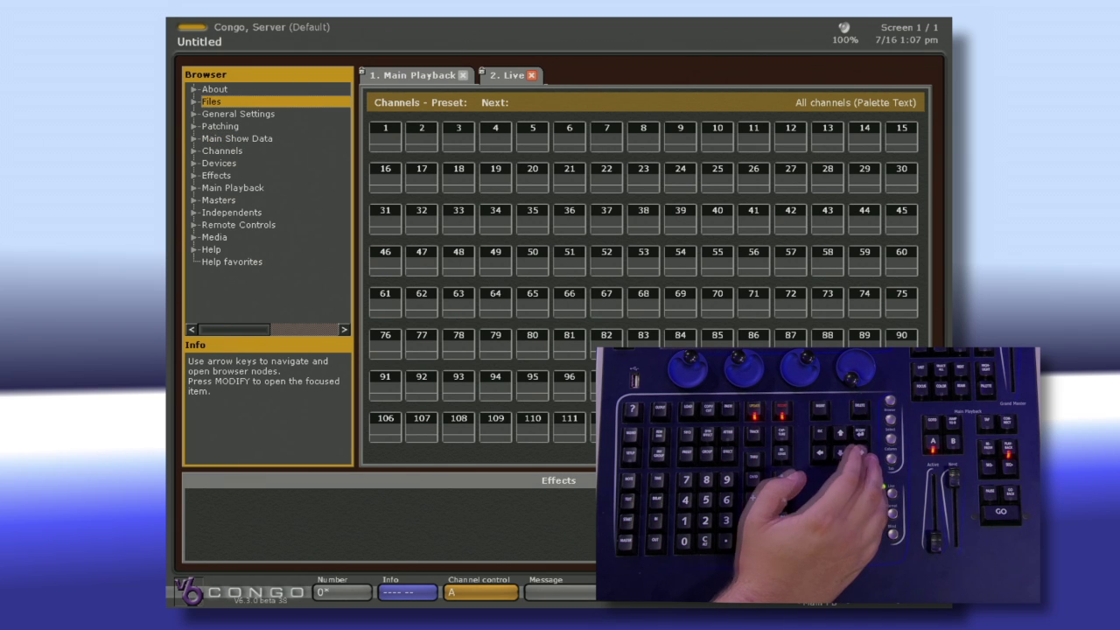
pyautogui.press('Down')
pyautogui.press('Up')
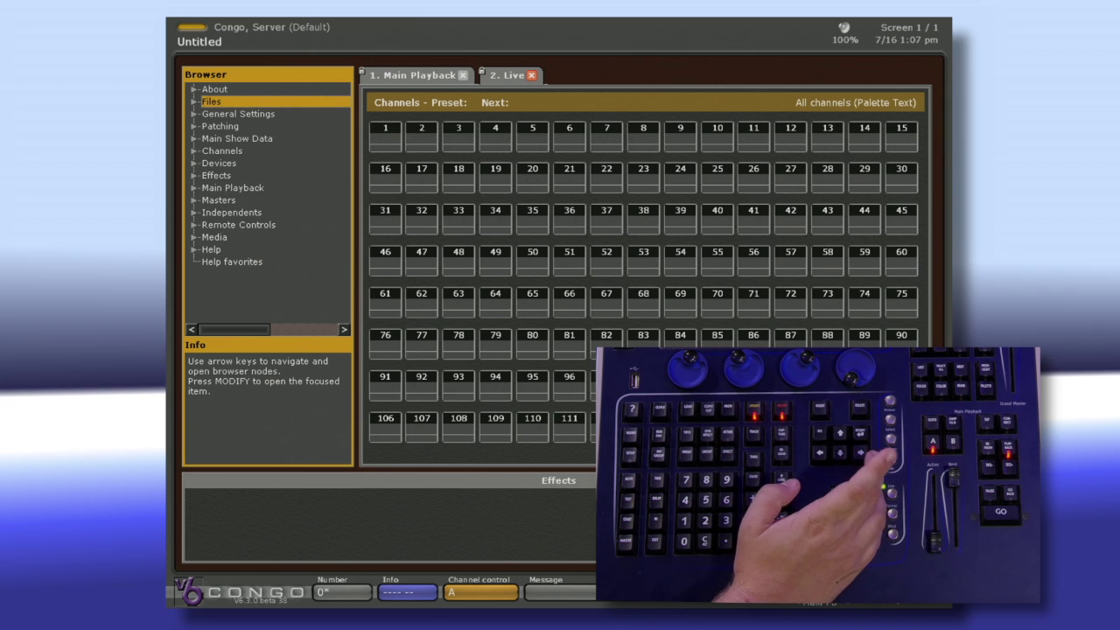
# Expand Files, highlight New and bring up the New show dialog
pyautogui.press('Right')
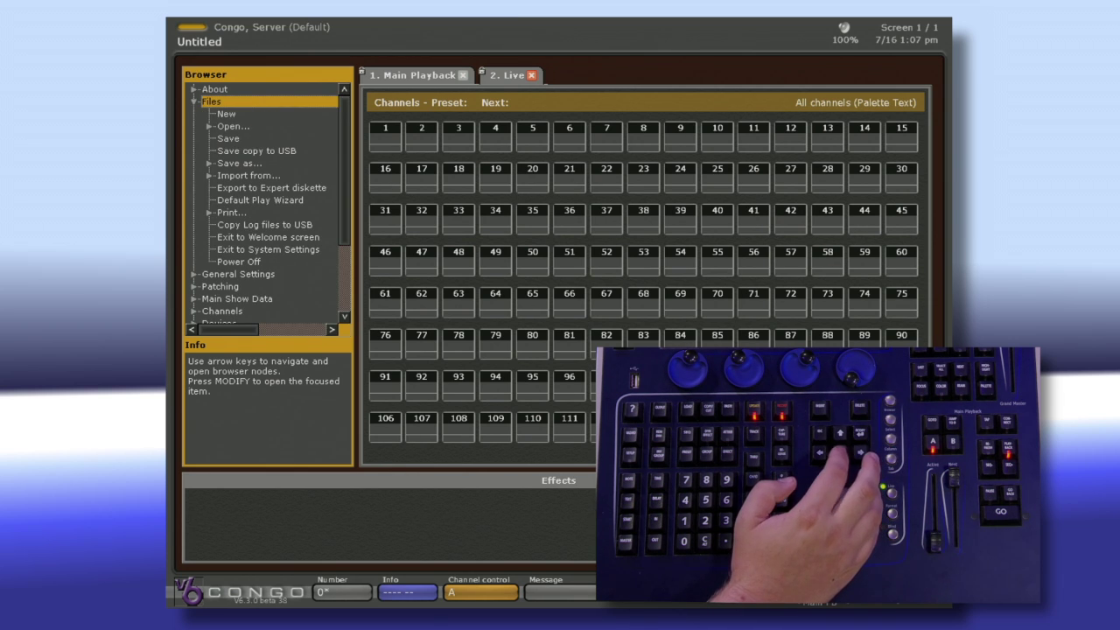
pyautogui.press('Down')
pyautogui.press('Down')
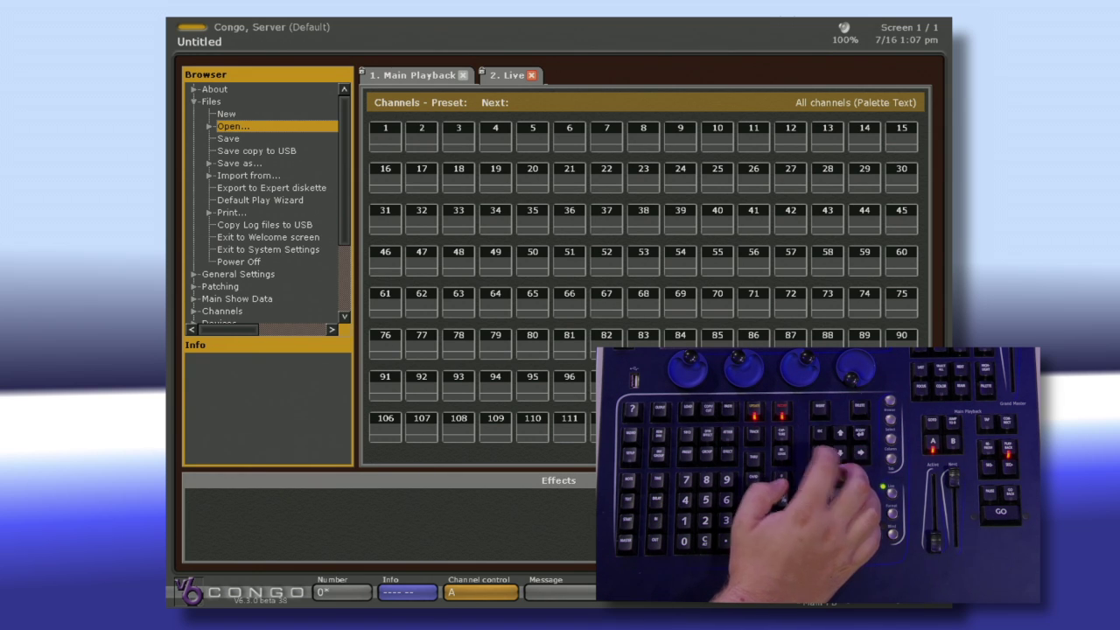
pyautogui.press('Up')
pyautogui.press('Up')
pyautogui.press('Left')
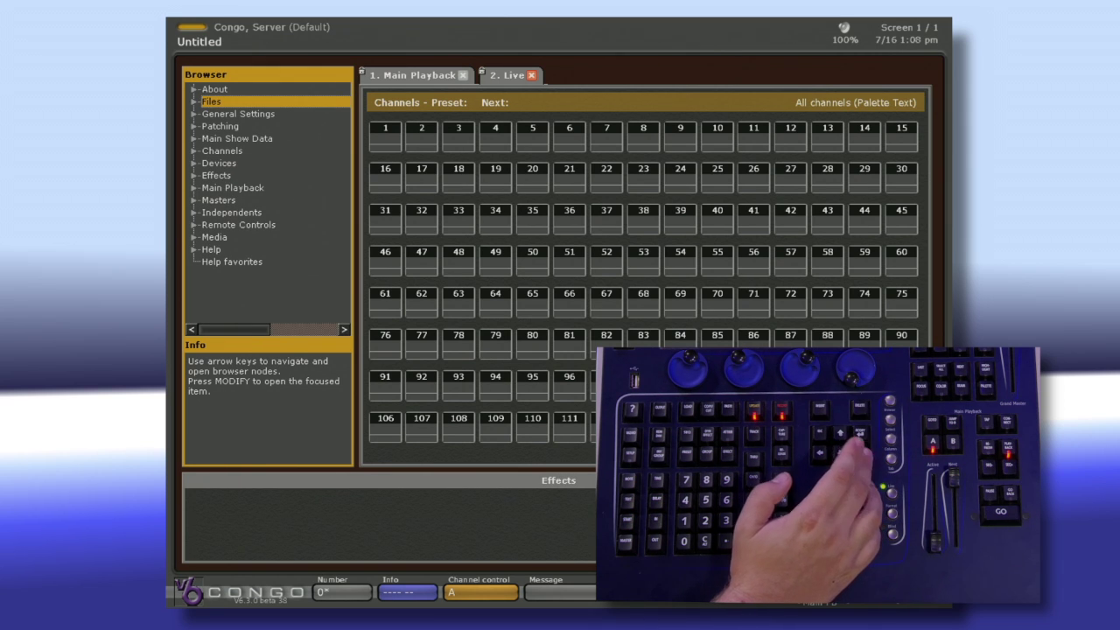
pyautogui.press('Right')
pyautogui.press('Down')
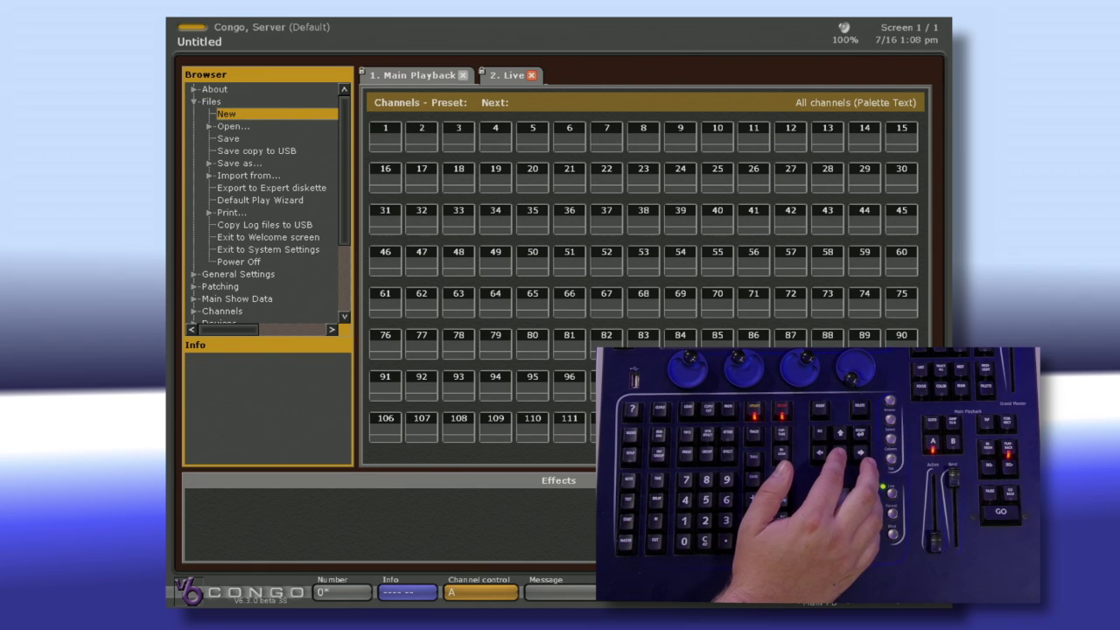
pyautogui.press('Down')
pyautogui.press('Down')
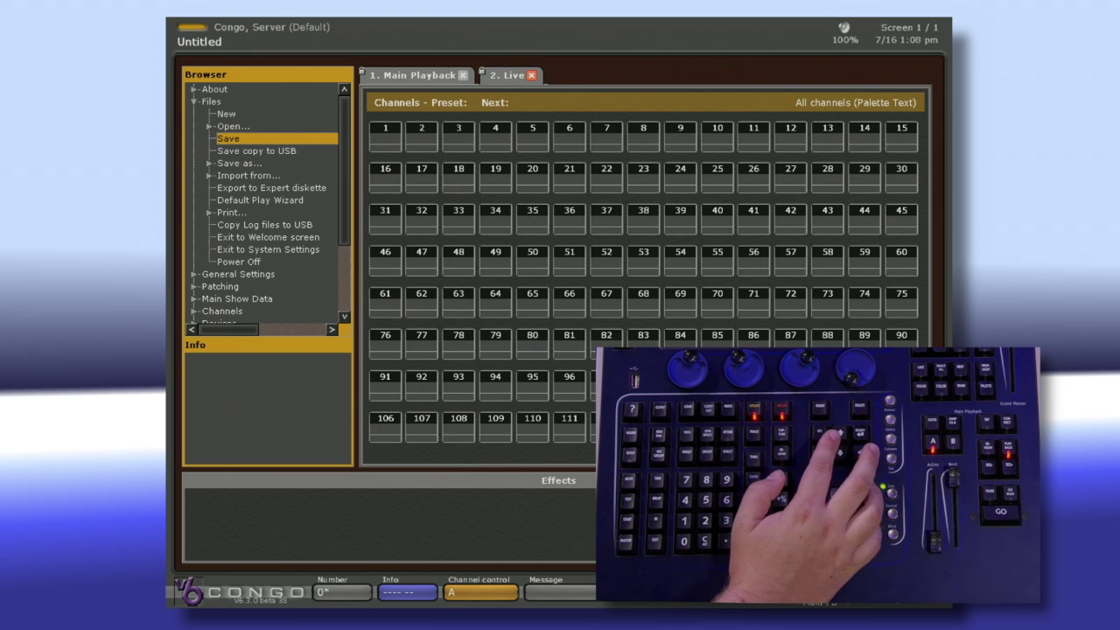
pyautogui.press('Up')
pyautogui.press('Up')
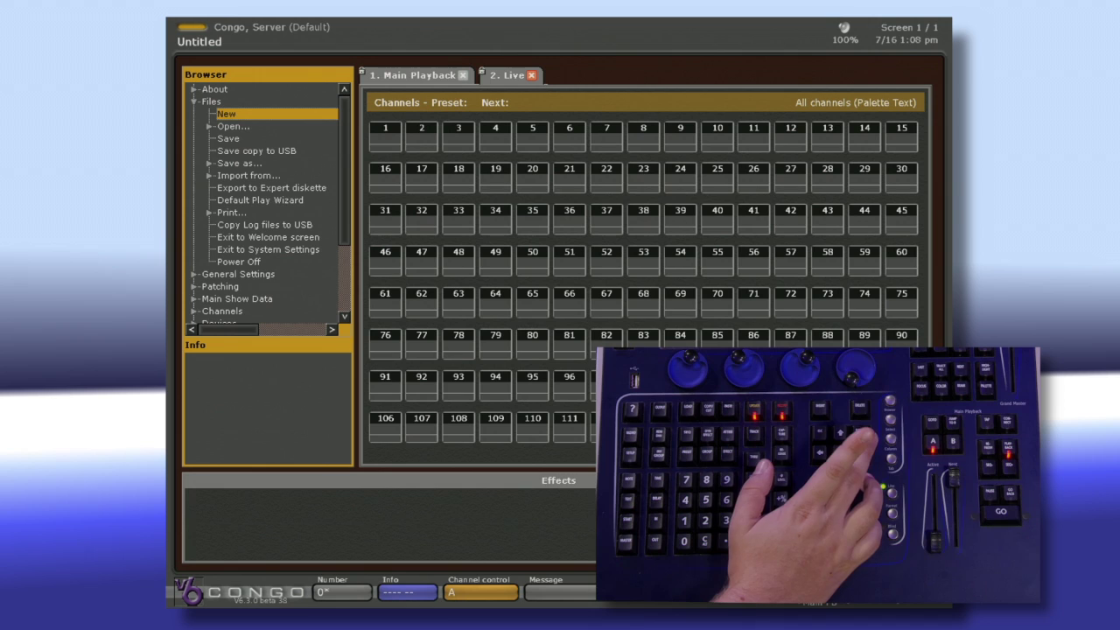
pyautogui.press('Return')
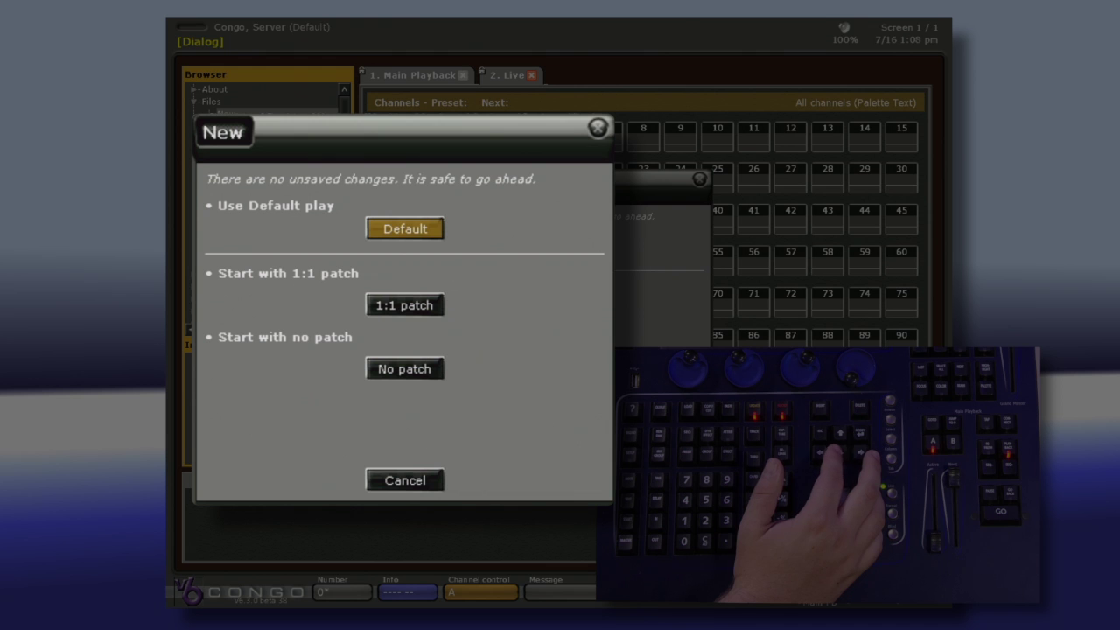
# Cancel the New dialog and move down to the Open command in Files
pyautogui.press('Return')
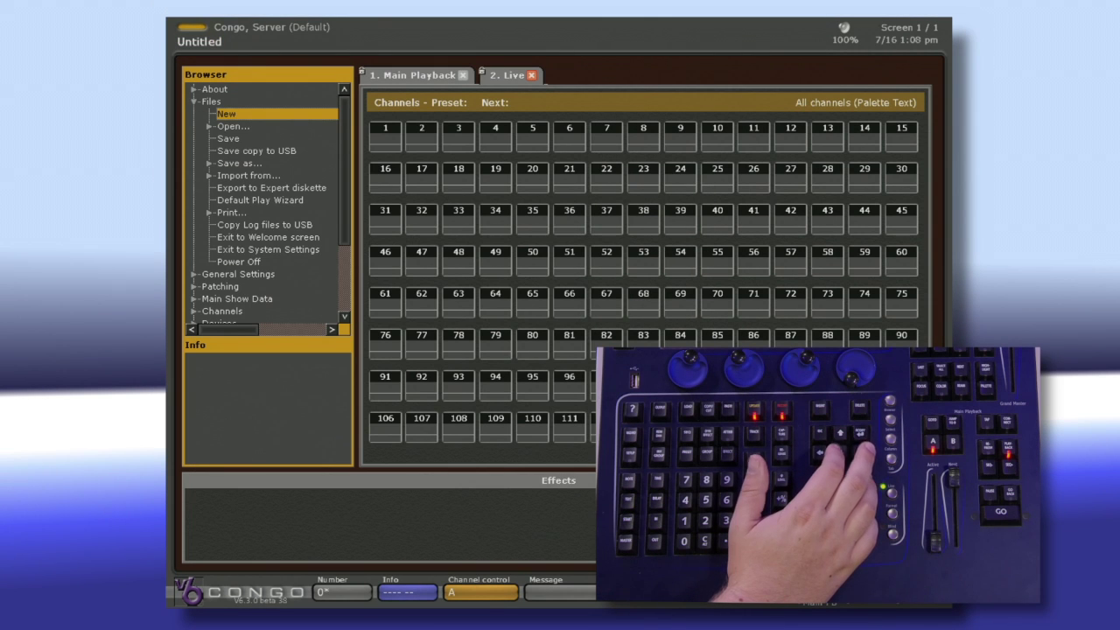
pyautogui.press('Down')
pyautogui.press('Down')
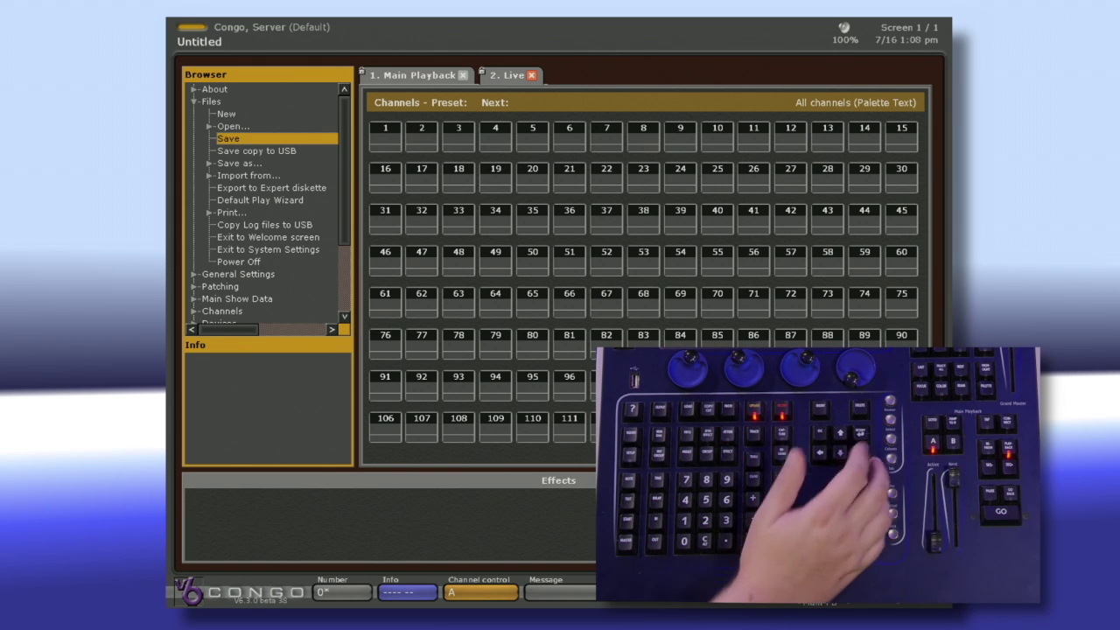
pyautogui.press('Return')
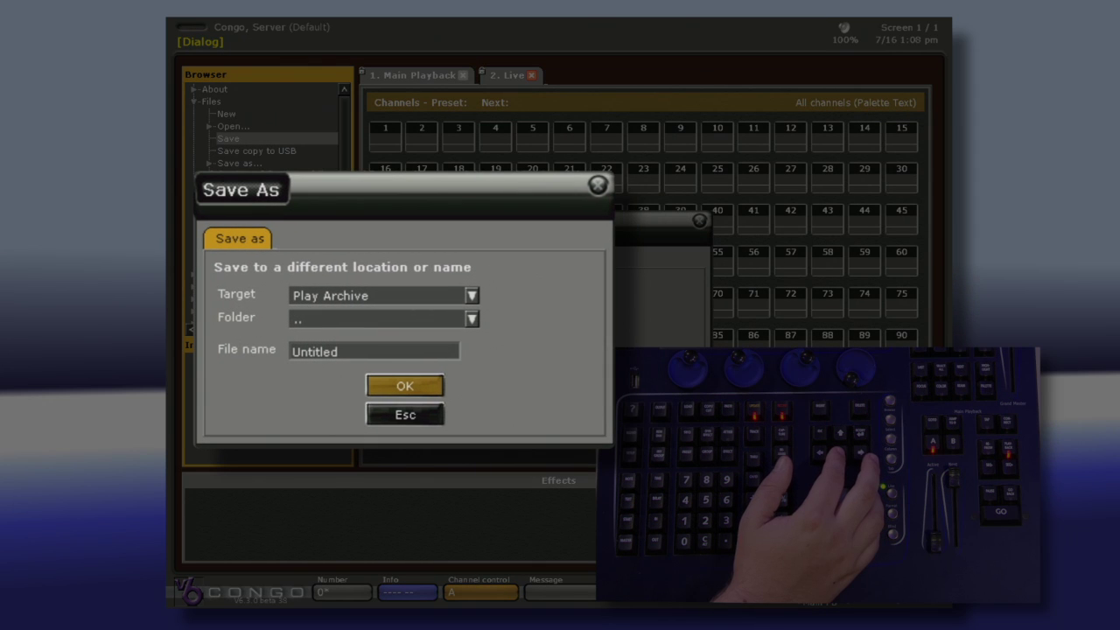
pyautogui.press('Down')
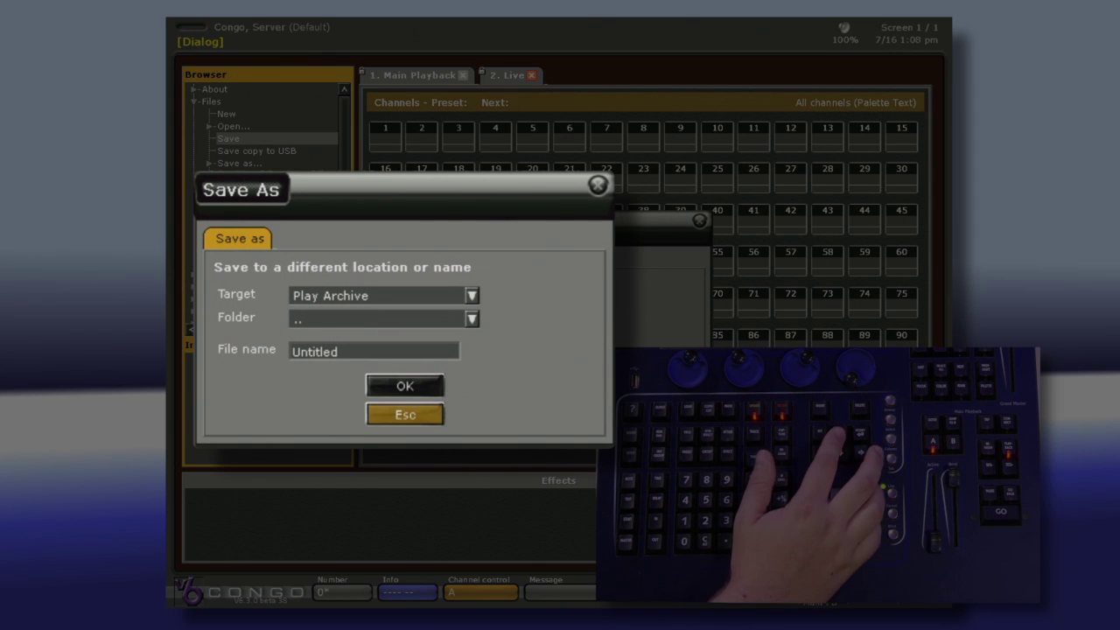
pyautogui.press('Up')
pyautogui.press('Up')
pyautogui.press('Up')
pyautogui.press('Up')
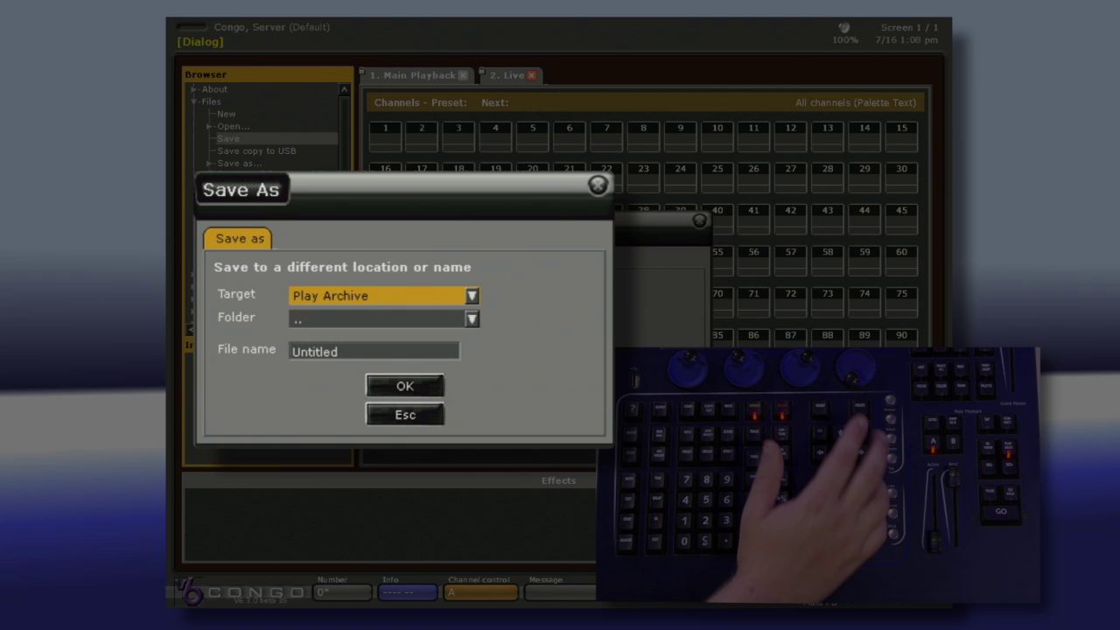
pyautogui.press('Return')
pyautogui.press('Return')
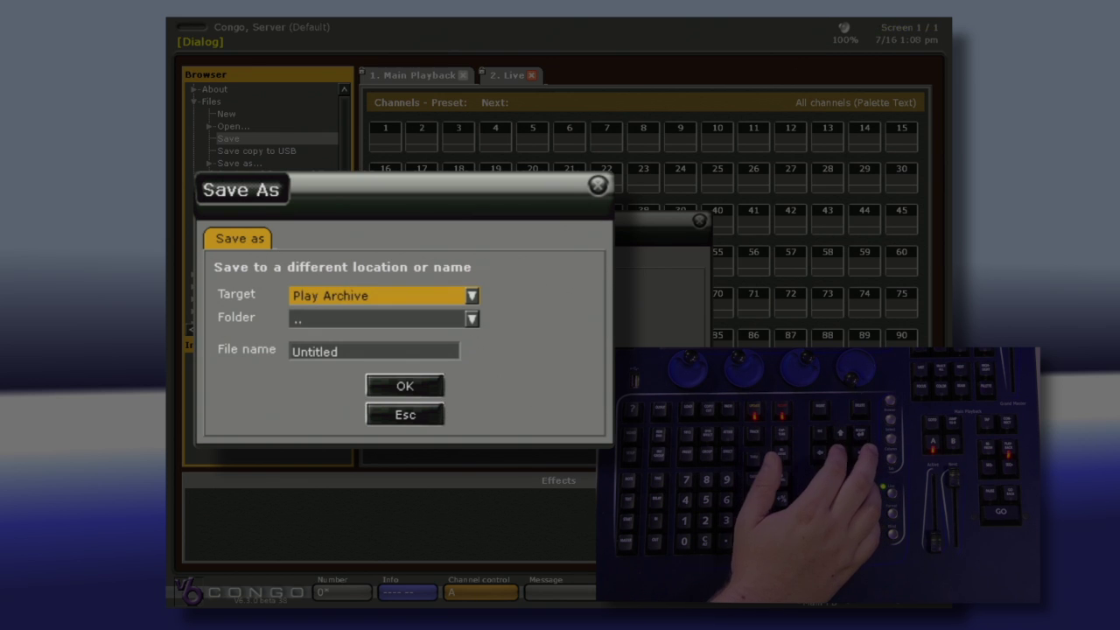
pyautogui.press('Down')
pyautogui.press('Return')
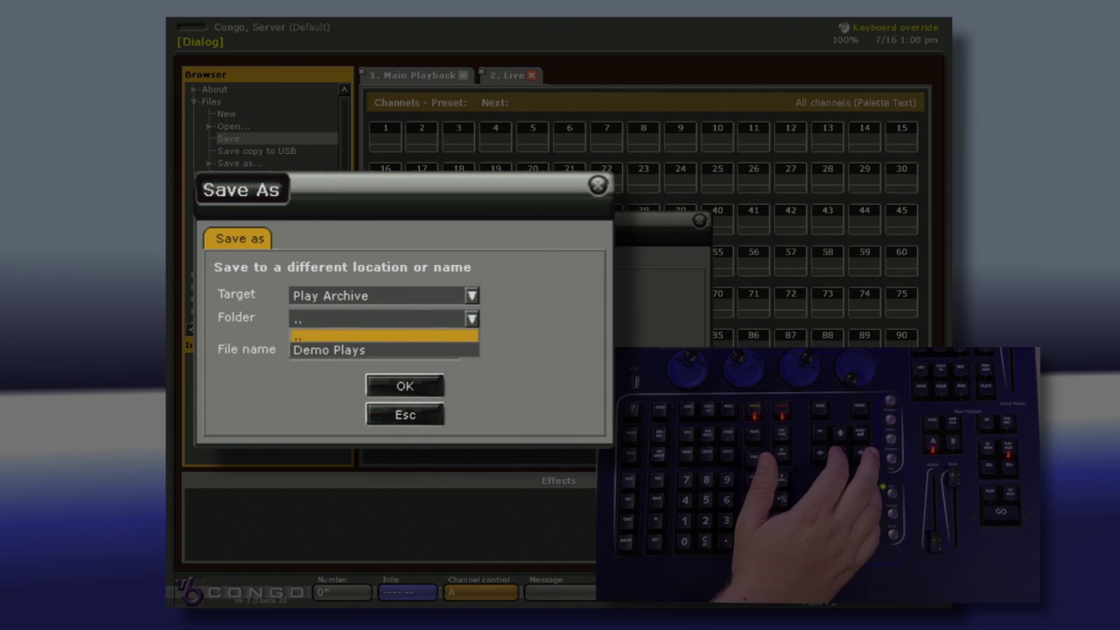
pyautogui.press('Down')
pyautogui.press('Escape')
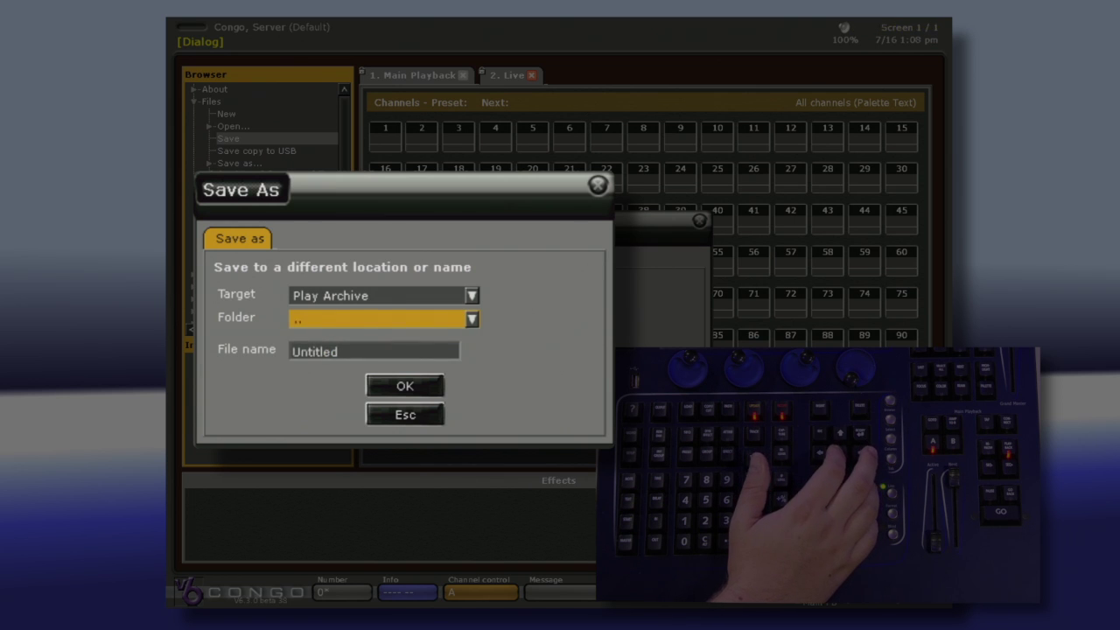
pyautogui.press('Tab')
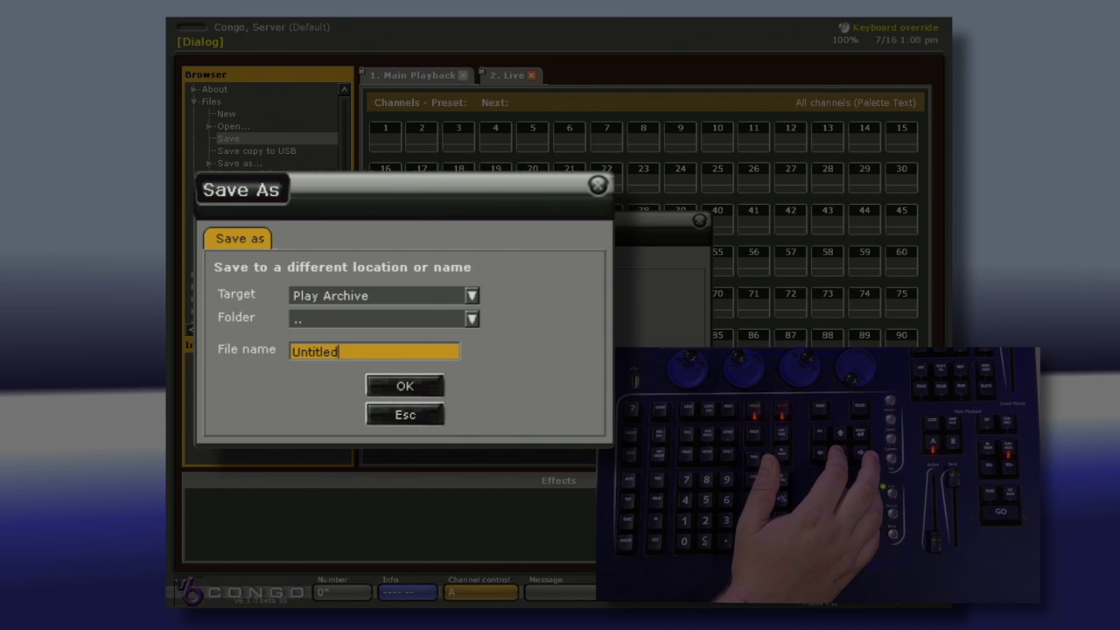
pyautogui.press('Tab')
pyautogui.press('Tab')
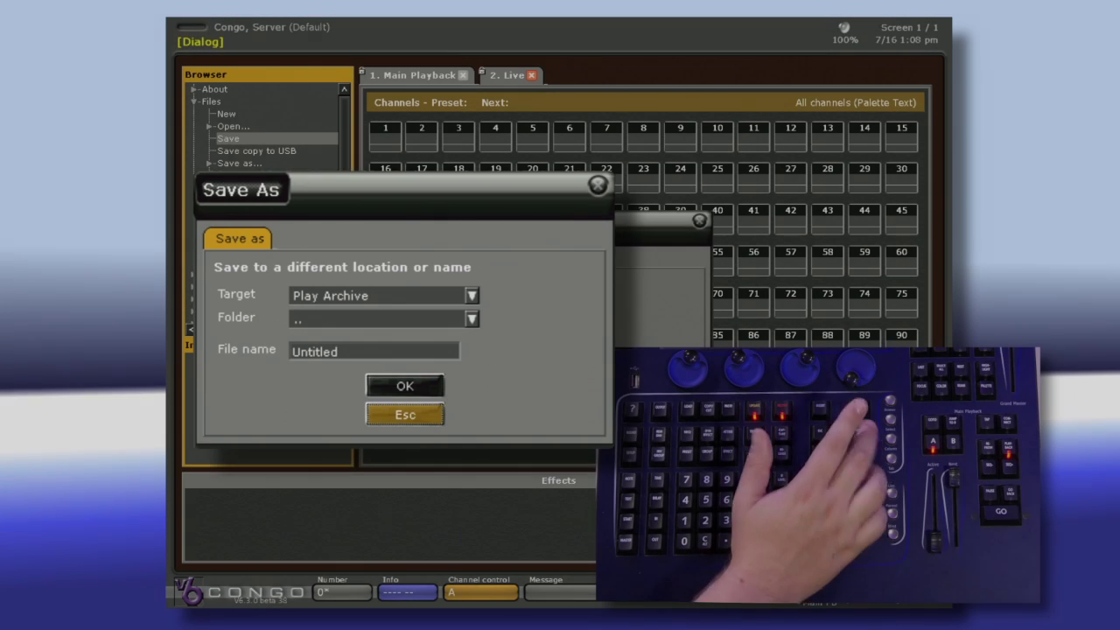
pyautogui.press('Return')
pyautogui.press('Down')
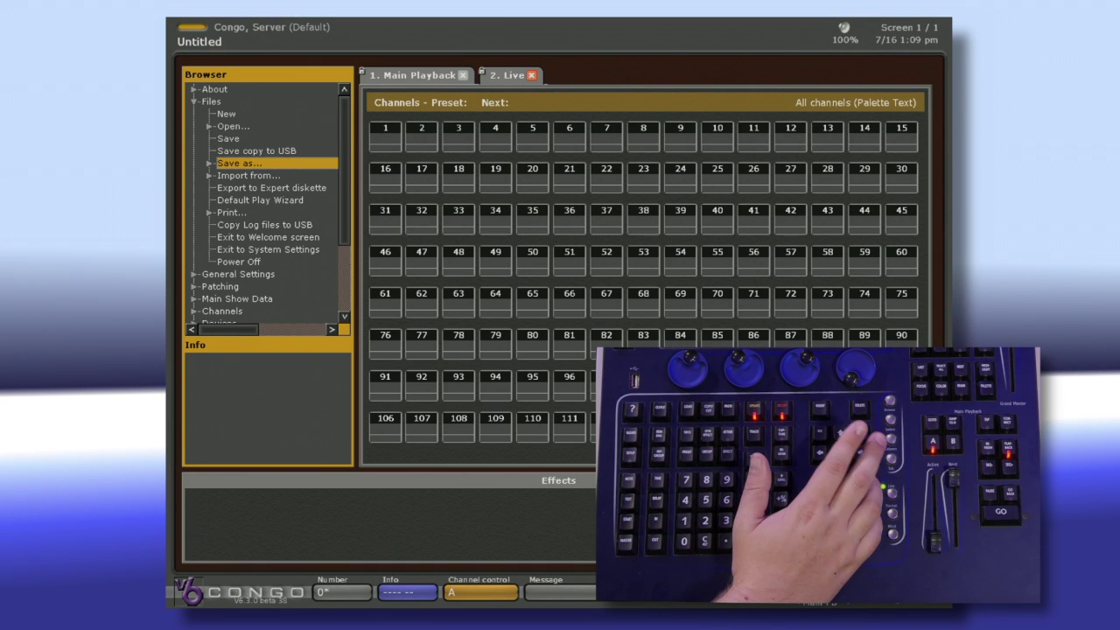
pyautogui.press('Return')
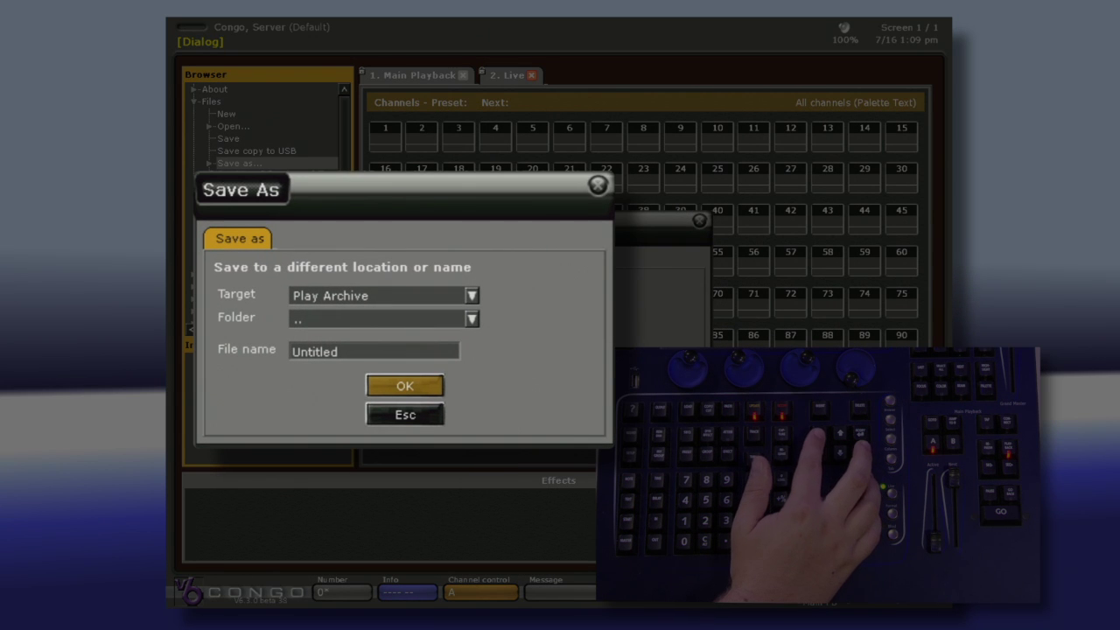
pyautogui.press('Return')
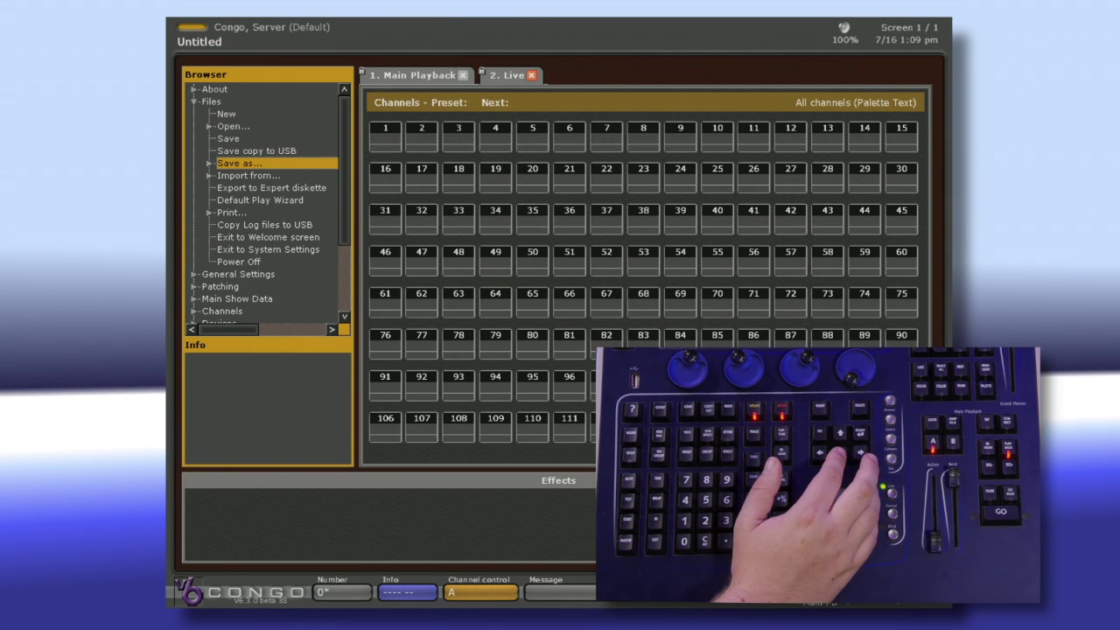
# In the Default Play Wizard, tick Dimmer Patch, Devices Patch and Groups, then save
pyautogui.press('Down')
pyautogui.press('Down')
pyautogui.press('Down')
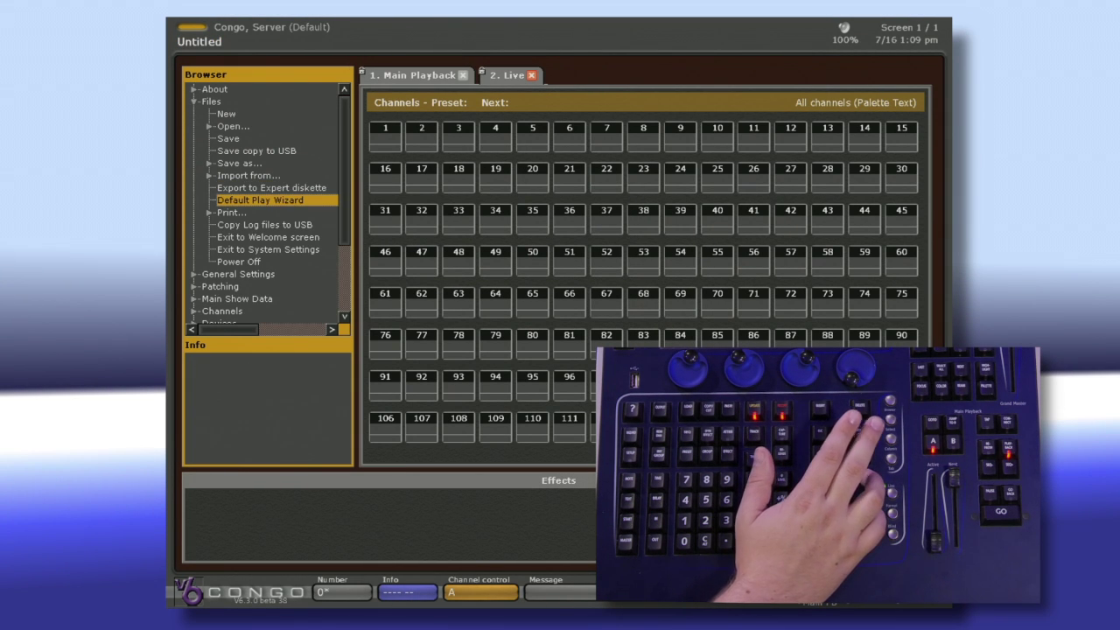
pyautogui.press('Return')
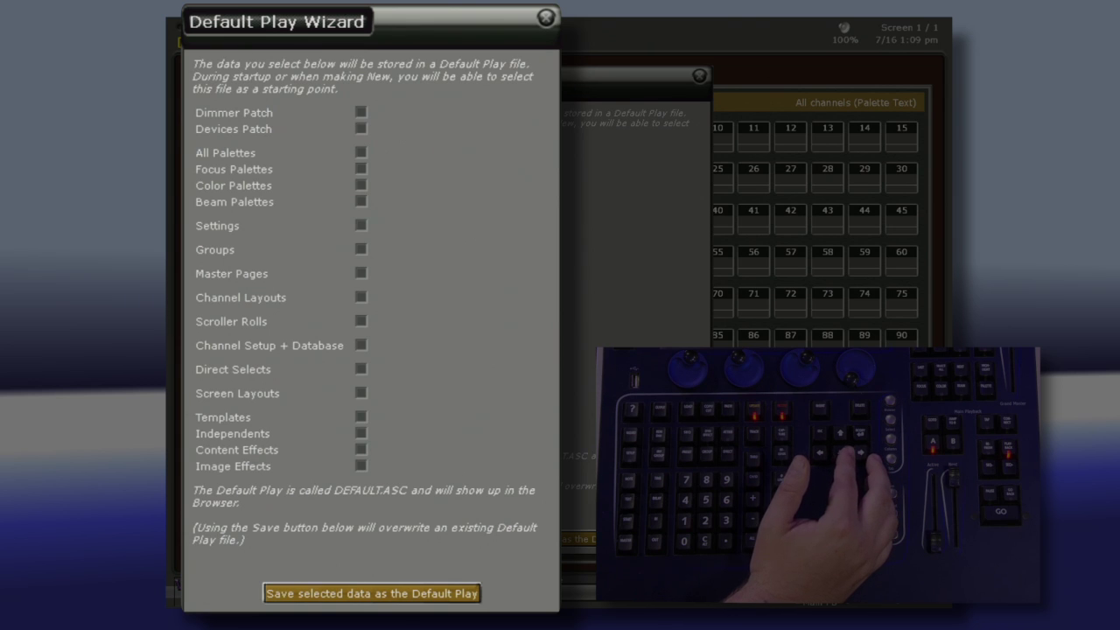
pyautogui.click(361, 112)
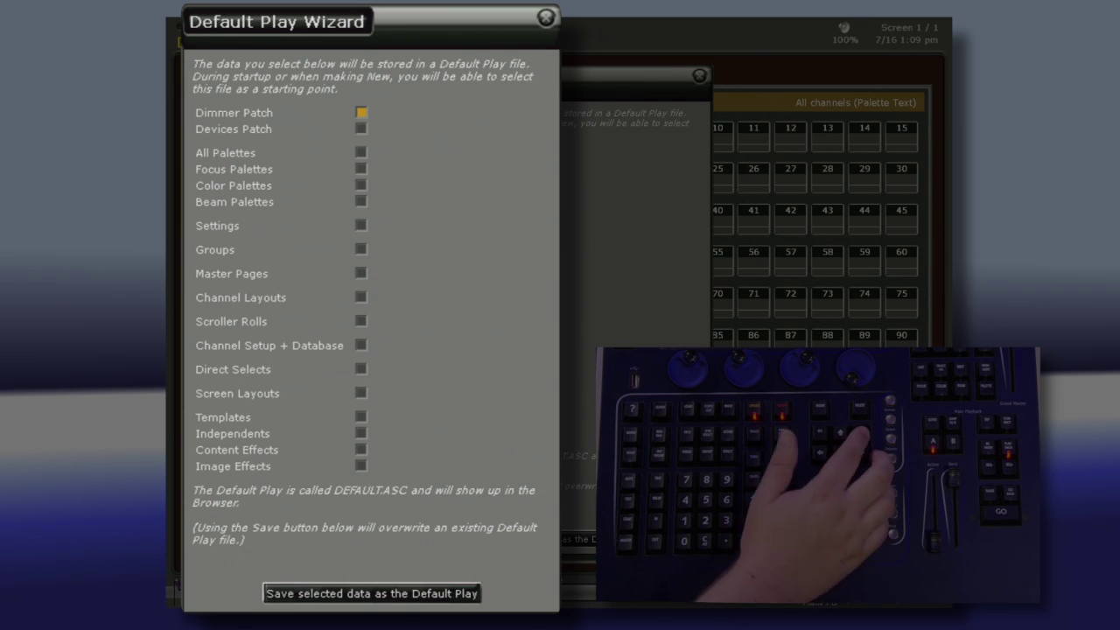
pyautogui.press('Down')
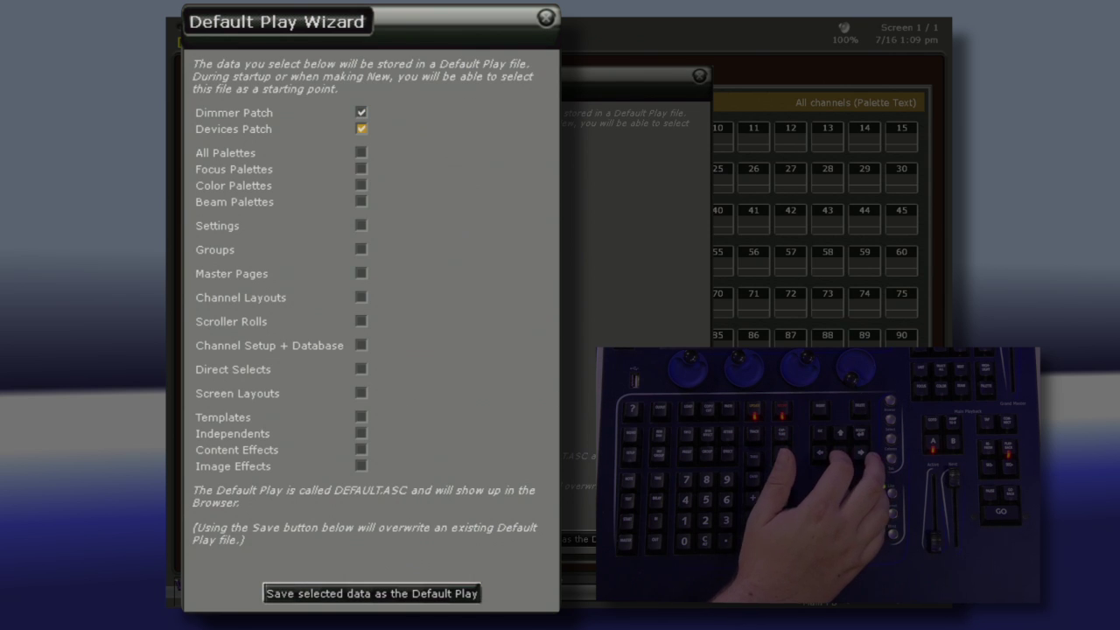
pyautogui.press('Down')
pyautogui.press('Down')
pyautogui.press('Down')
pyautogui.press('Down')
pyautogui.press('Down')
pyautogui.press('Down')
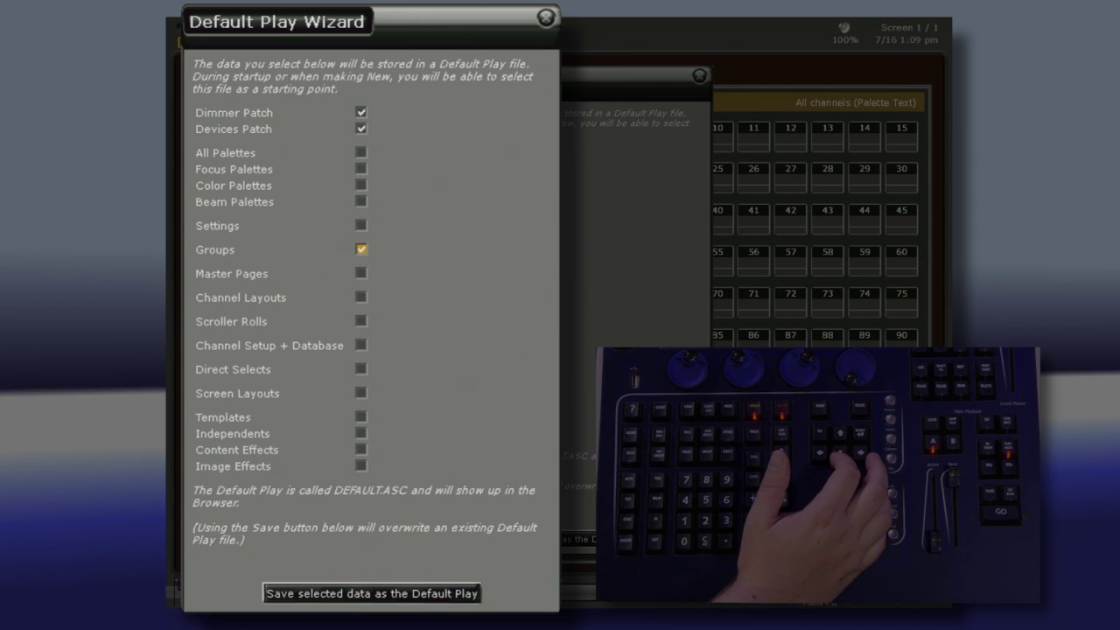
pyautogui.press('Down')
pyautogui.press('Down')
pyautogui.press('Down')
pyautogui.press('Down')
pyautogui.press('Down')
pyautogui.press('Down')
pyautogui.press('Down')
pyautogui.press('Down')
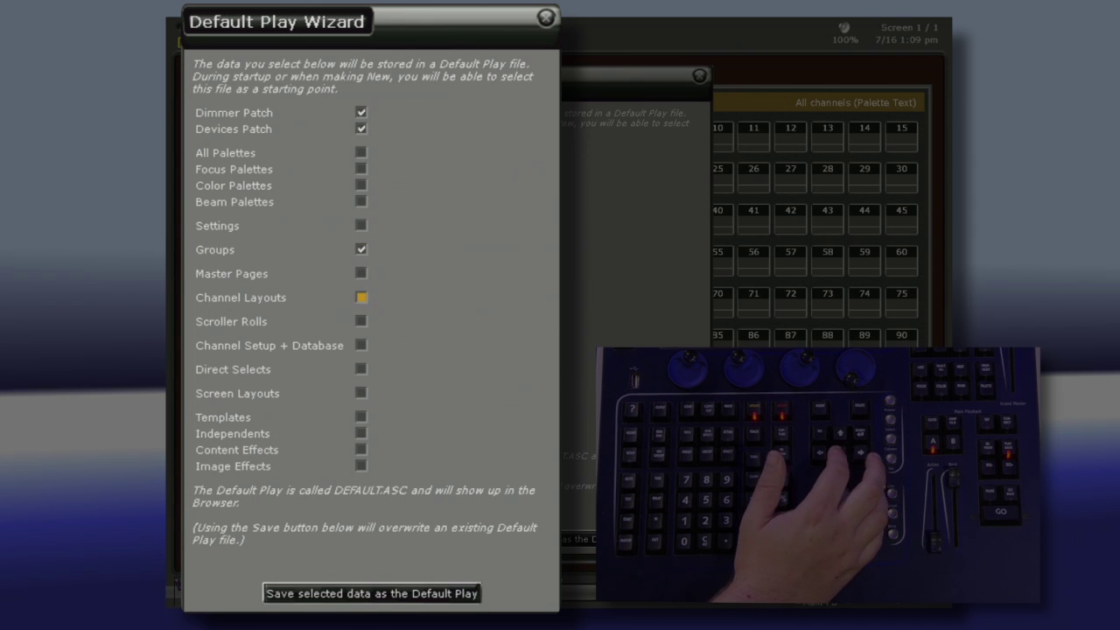
pyautogui.press('Down')
pyautogui.press('Down')
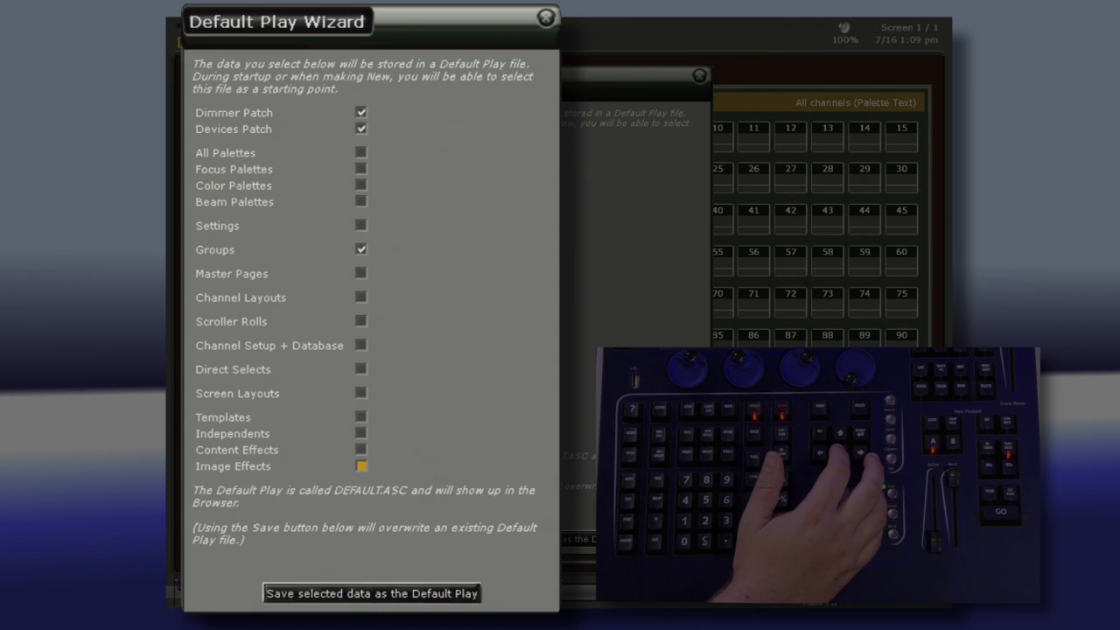
pyautogui.press('Down')
pyautogui.press('Down')
pyautogui.press('Up')
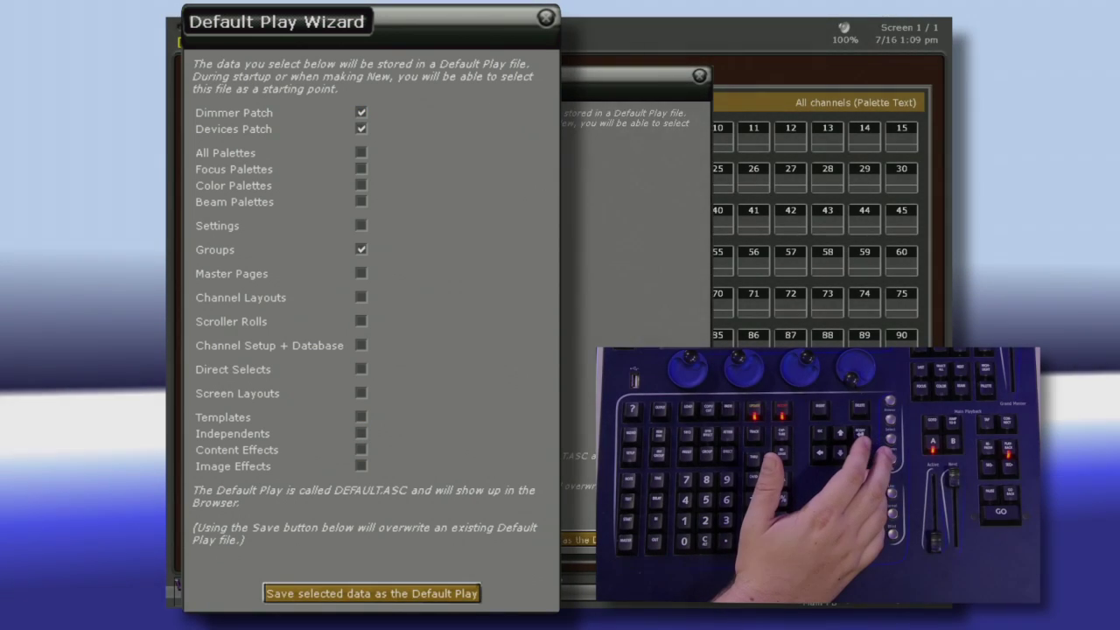
pyautogui.press('Return')
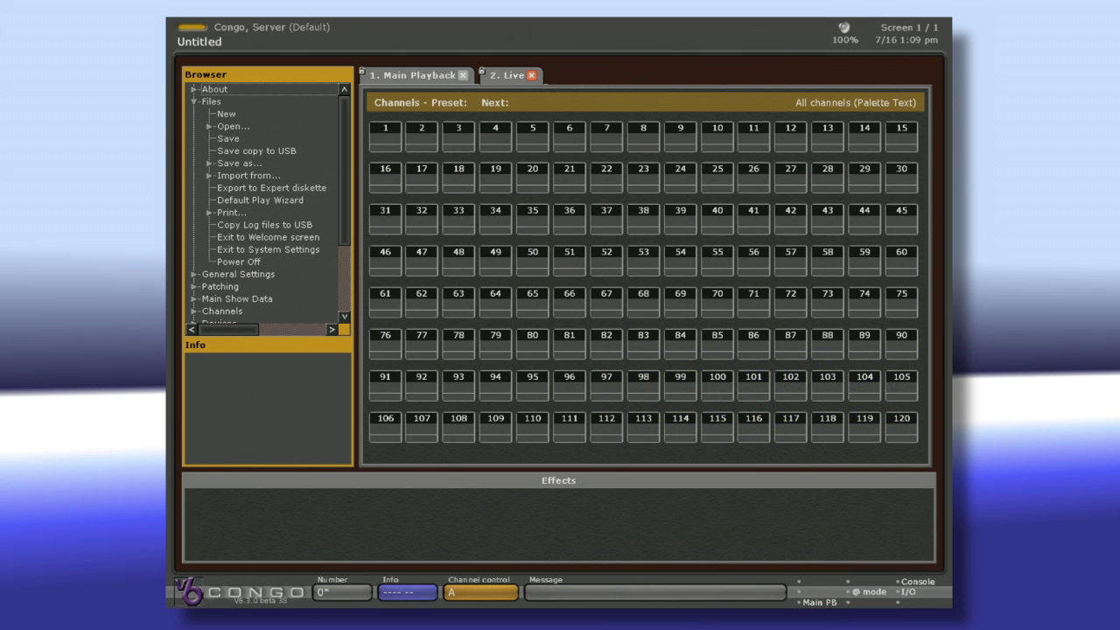
# Go down the Files list to Power Off and select it, then return to Open
pyautogui.press('Down')
pyautogui.press('Down')
pyautogui.press('Down')
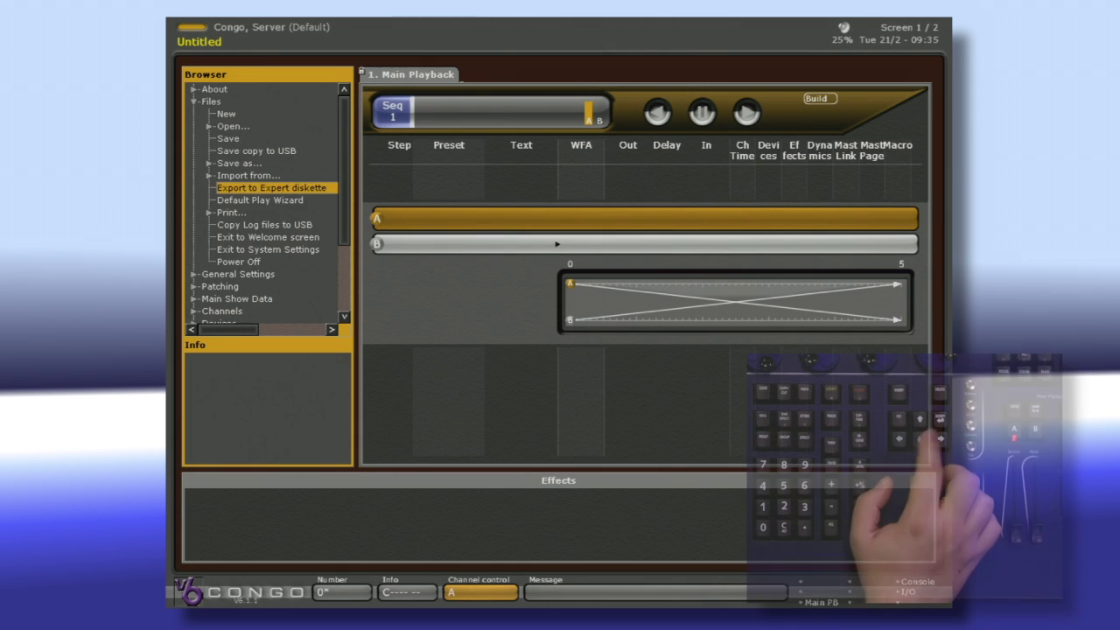
pyautogui.press('Down')
pyautogui.press('Down')
pyautogui.press('Down')
pyautogui.press('Down')
pyautogui.press('Down')
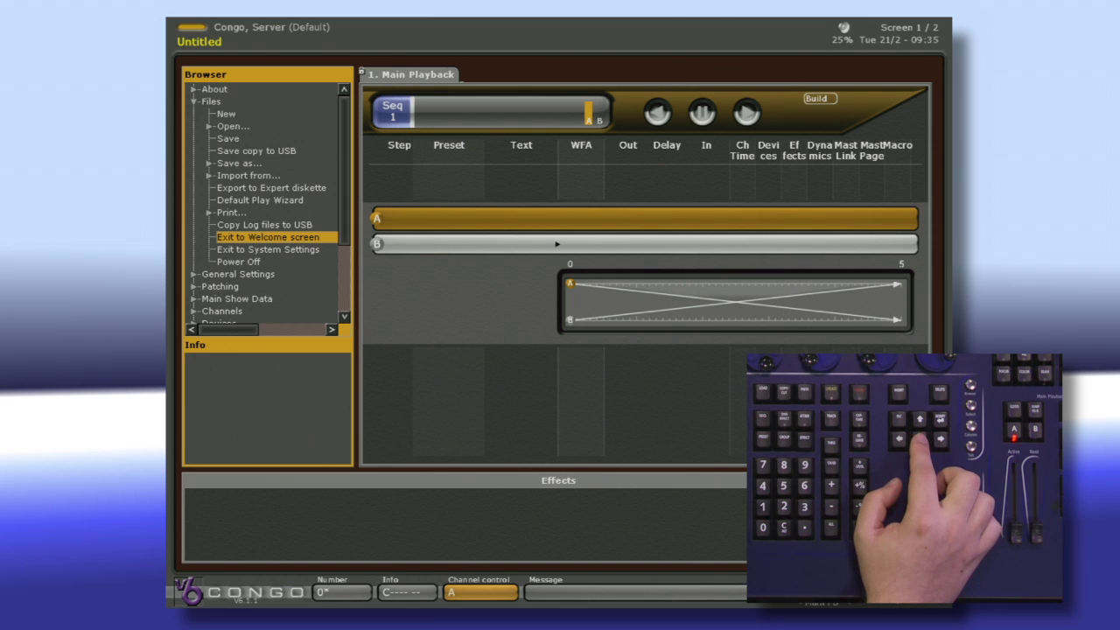
pyautogui.press('Down')
pyautogui.press('Down')
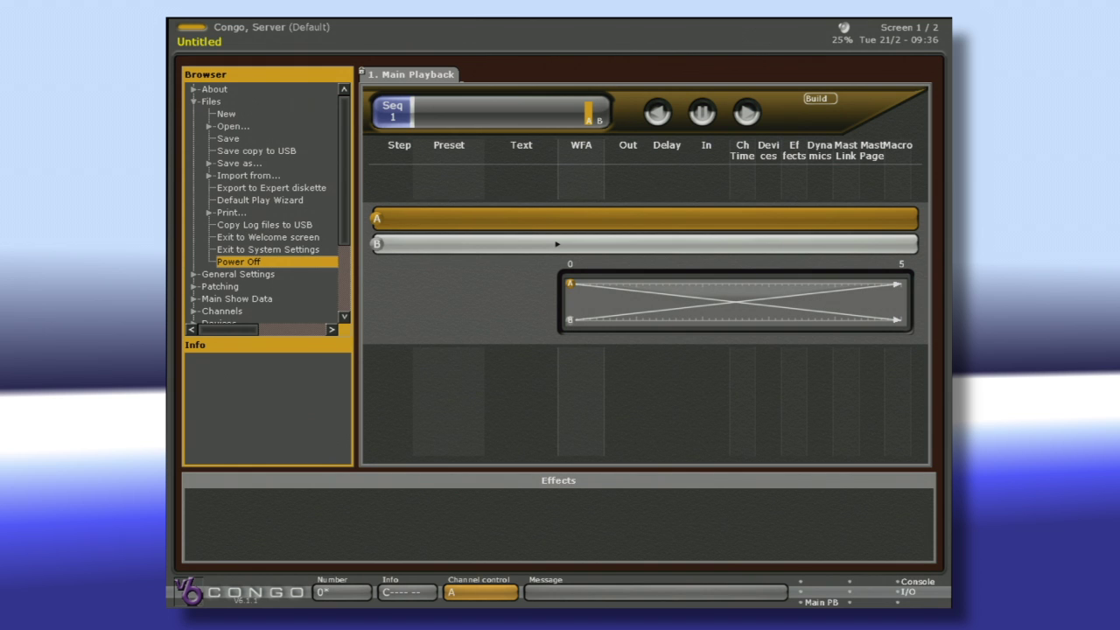
pyautogui.press('Return')
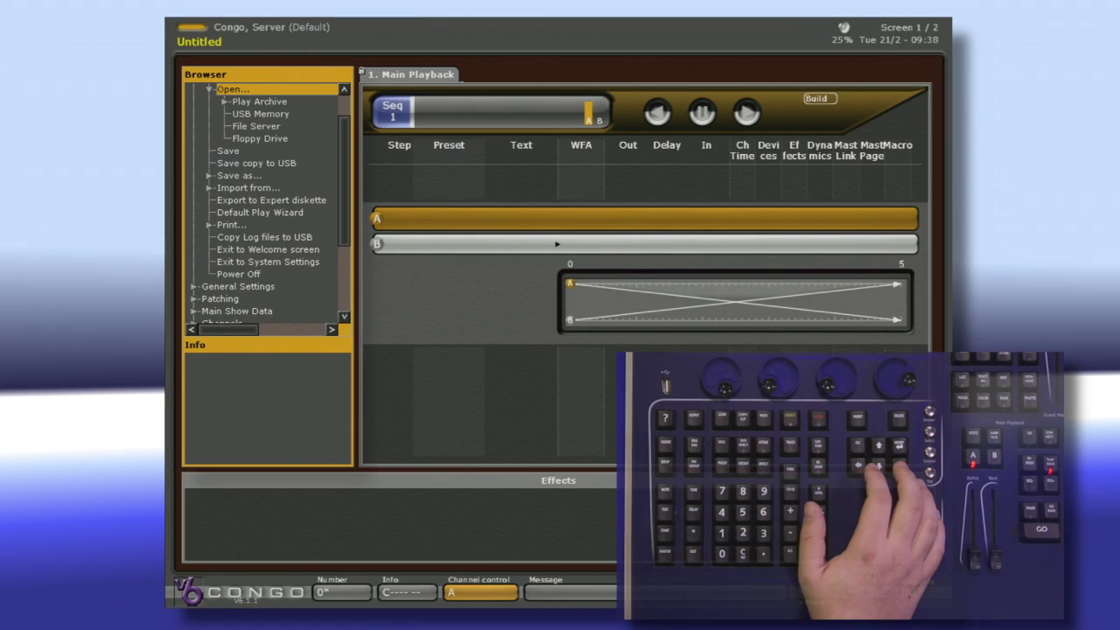
pyautogui.press('Up')
pyautogui.press('Down')
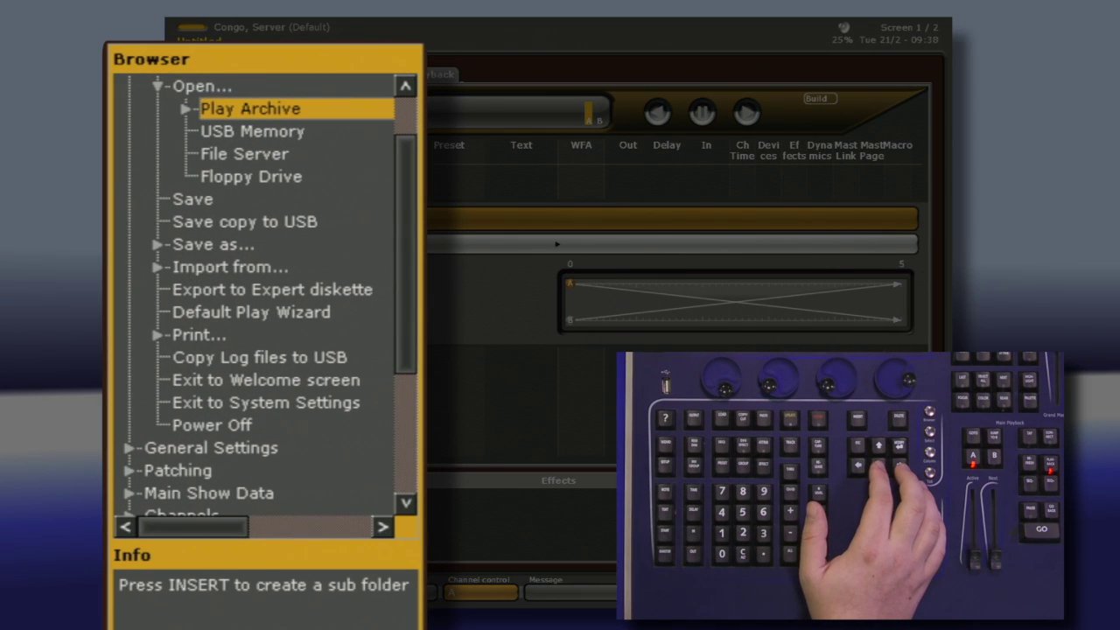
pyautogui.press('Right')
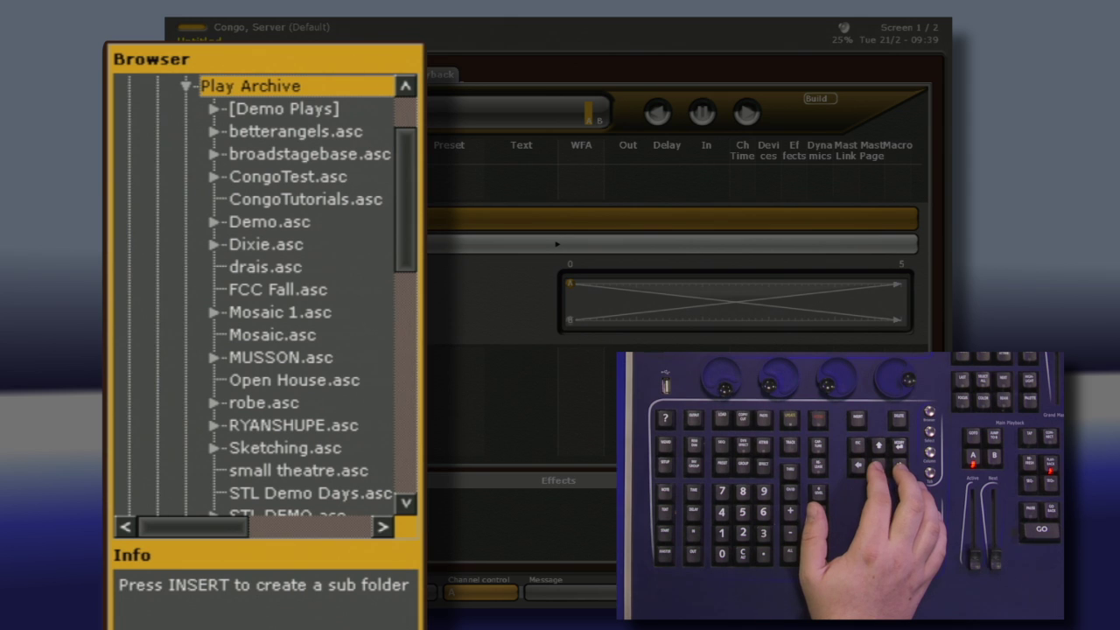
pyautogui.press('Down')
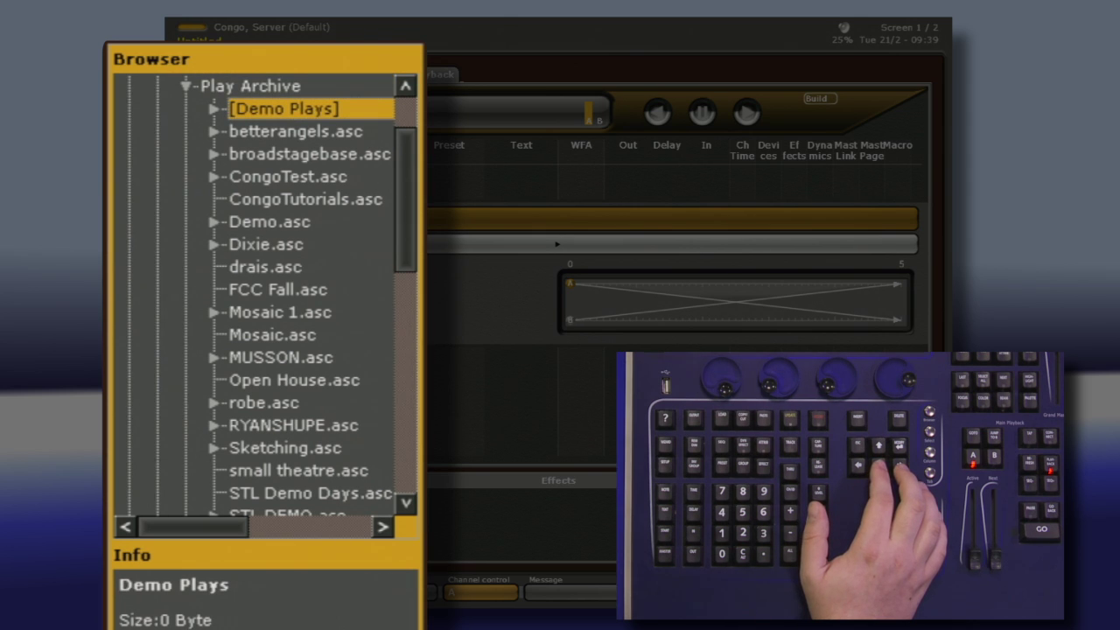
pyautogui.press('Right')
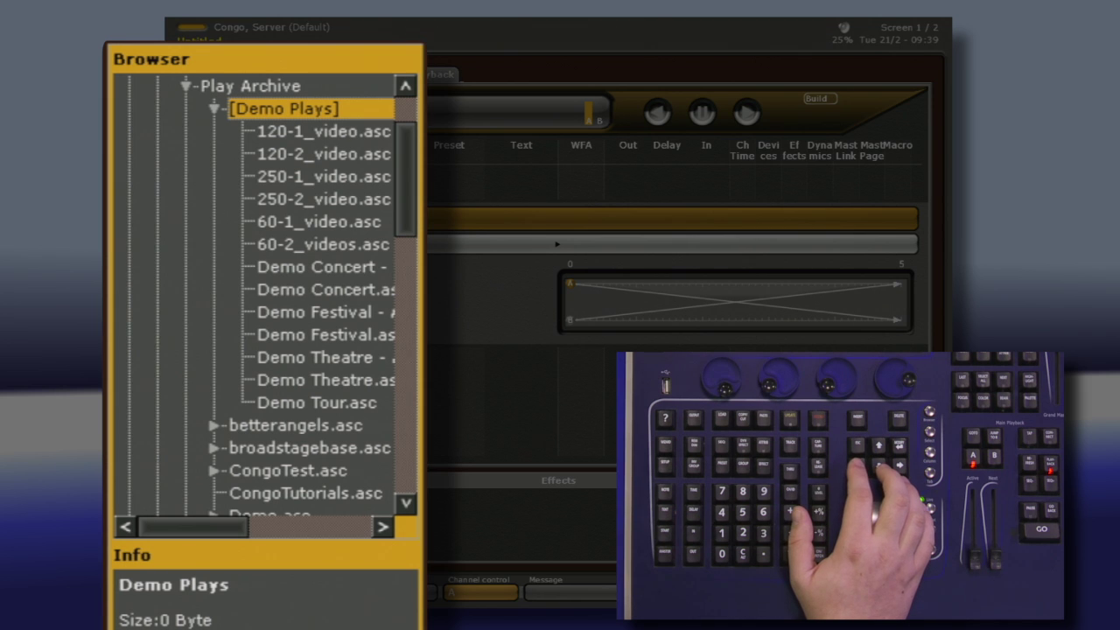
pyautogui.press('Left')
pyautogui.press('Left')
pyautogui.press('Left')
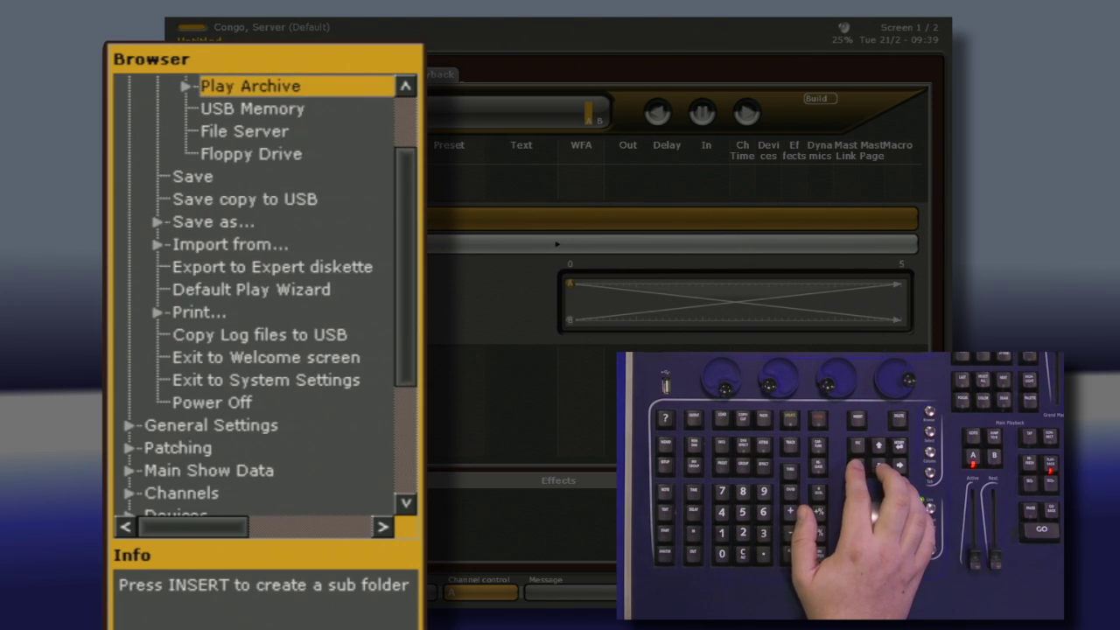
pyautogui.press('Left')
pyautogui.press('Left')
pyautogui.press('Left')
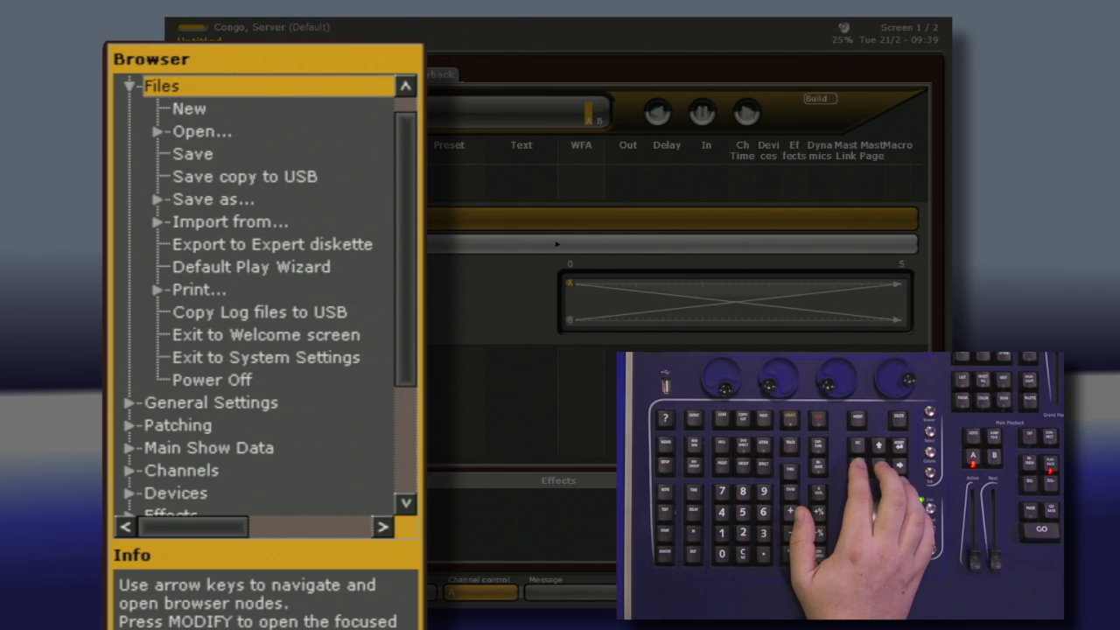
# Collapse Files, expand Media > Training projects to view the .c2p files, then collapse Media toward Help
pyautogui.press('Down')
pyautogui.press('Up')
pyautogui.press('Left')
pyautogui.press('Down')
pyautogui.press('Down')
pyautogui.press('Down')
pyautogui.press('Down')
pyautogui.press('Down')
pyautogui.press('Down')
pyautogui.press('Down')
pyautogui.press('Down')
pyautogui.press('Down')
pyautogui.press('Down')
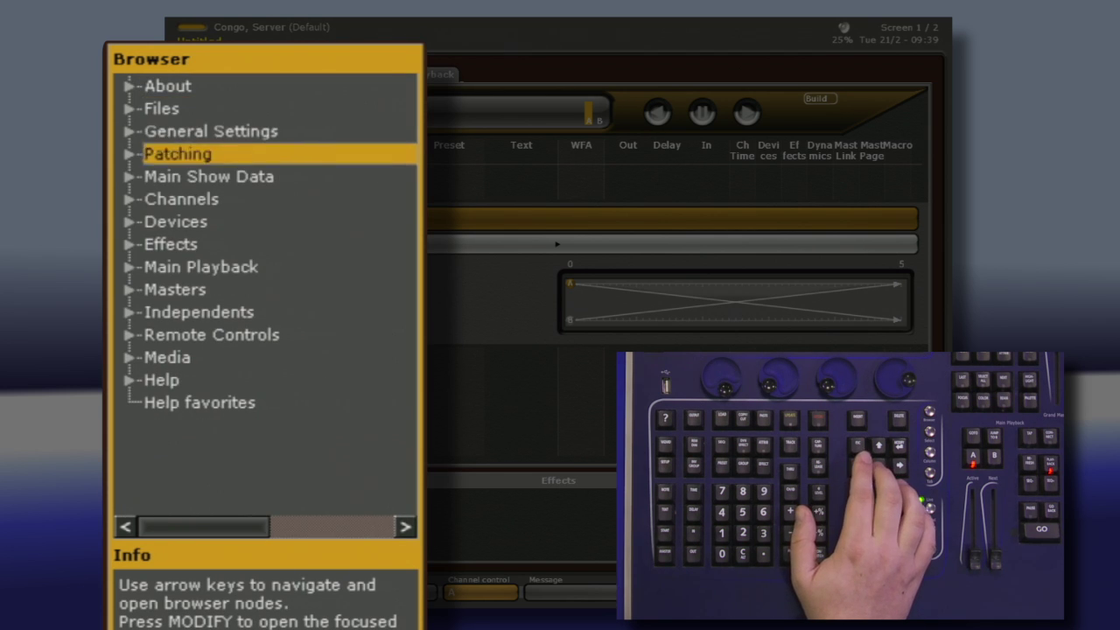
pyautogui.press('Down')
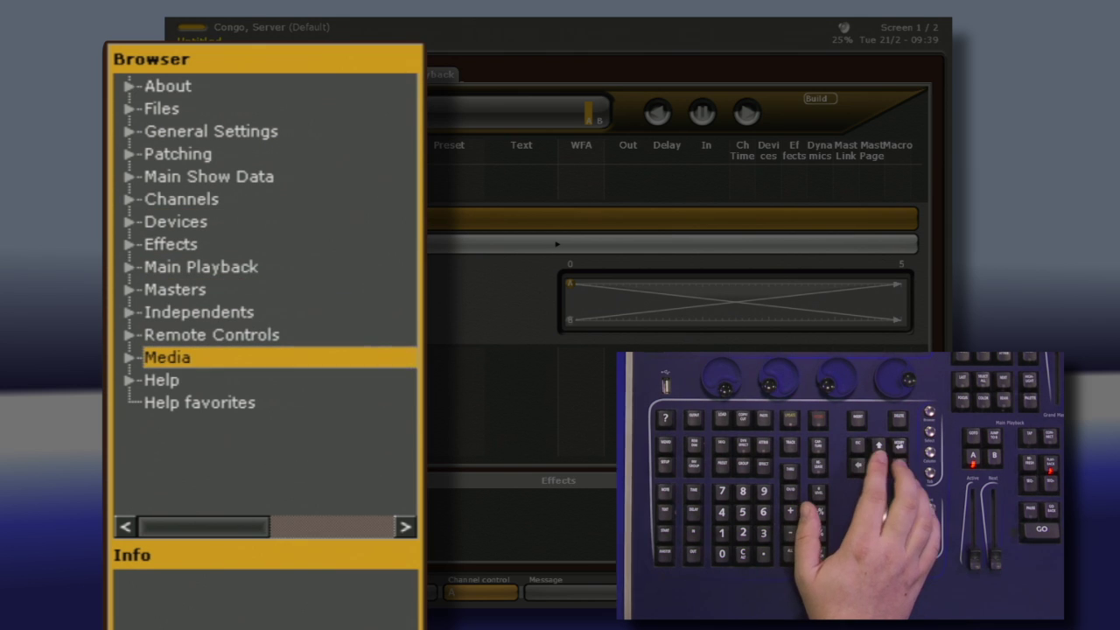
pyautogui.press('Right')
pyautogui.press('Down')
pyautogui.press('Down')
pyautogui.press('Down')
pyautogui.press('Down')
pyautogui.press('Down')
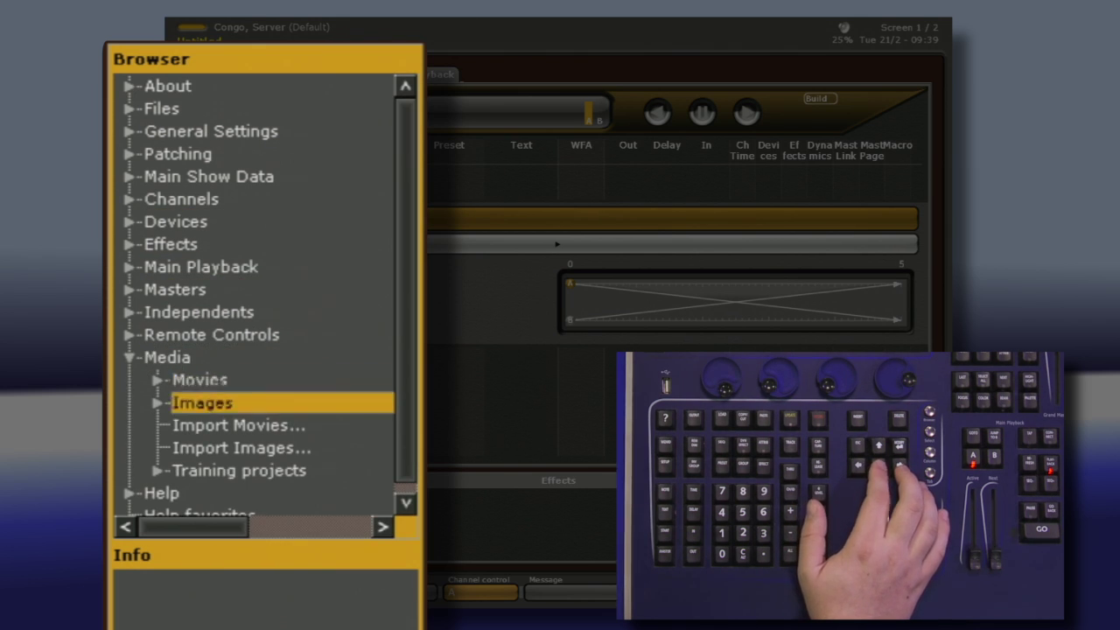
pyautogui.press('Right')
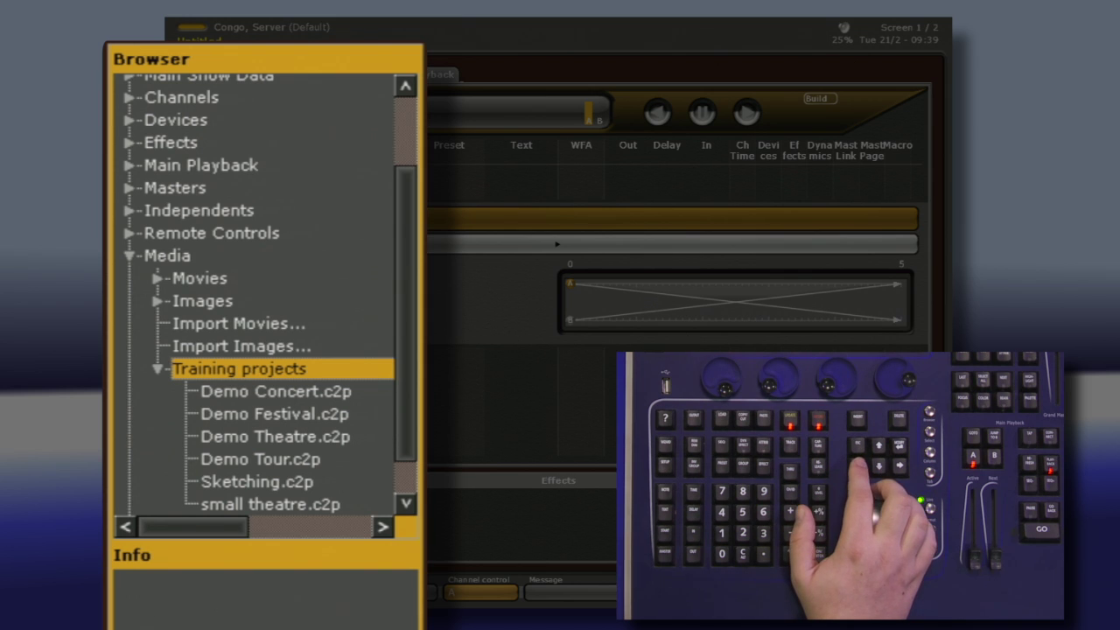
pyautogui.press('Left')
pyautogui.press('Left')
pyautogui.press('Left')
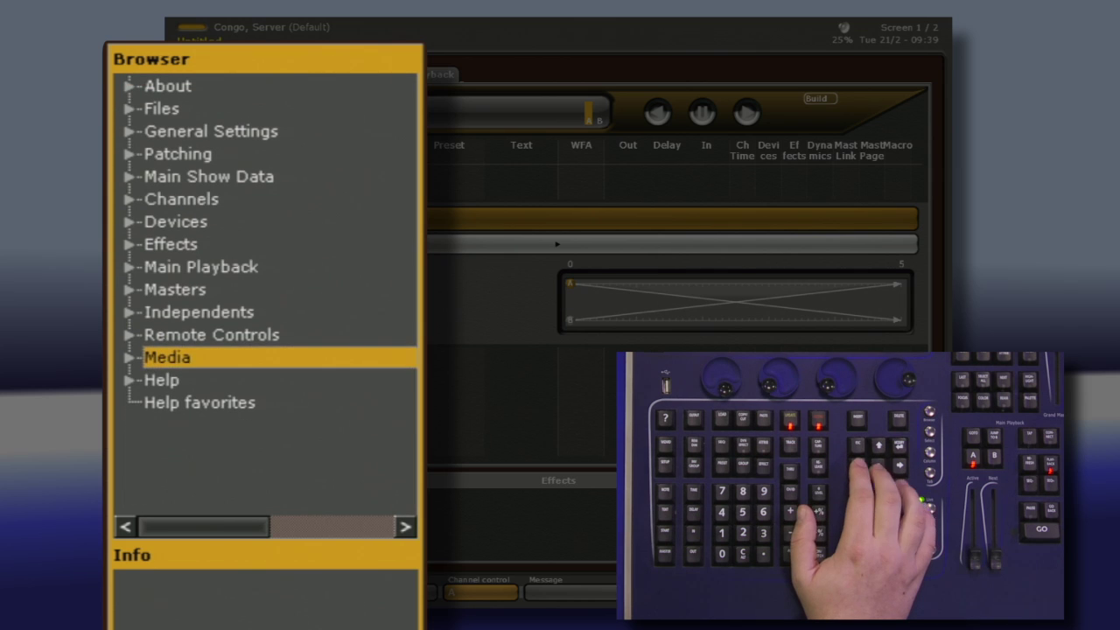
pyautogui.press('Down')
pyautogui.press('Right')
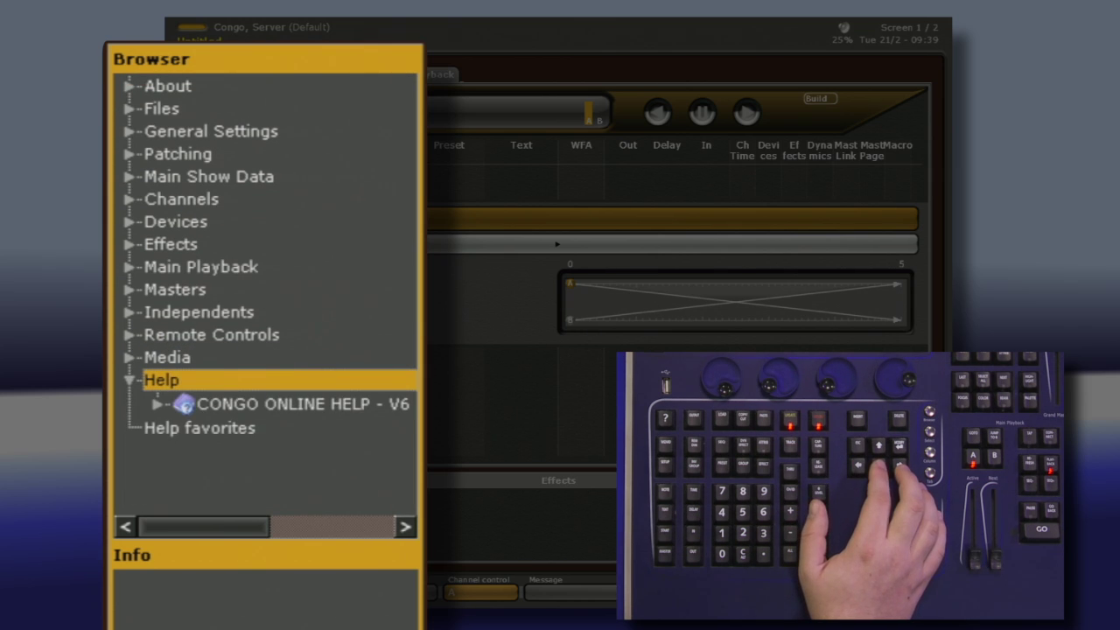
pyautogui.press('Down')
pyautogui.press('Right')
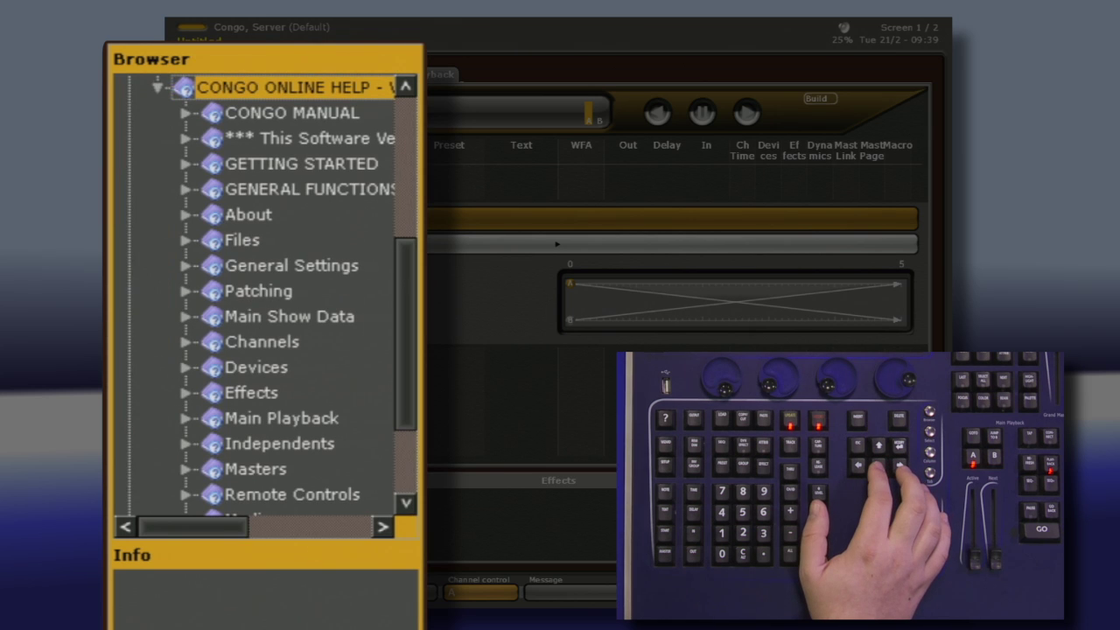